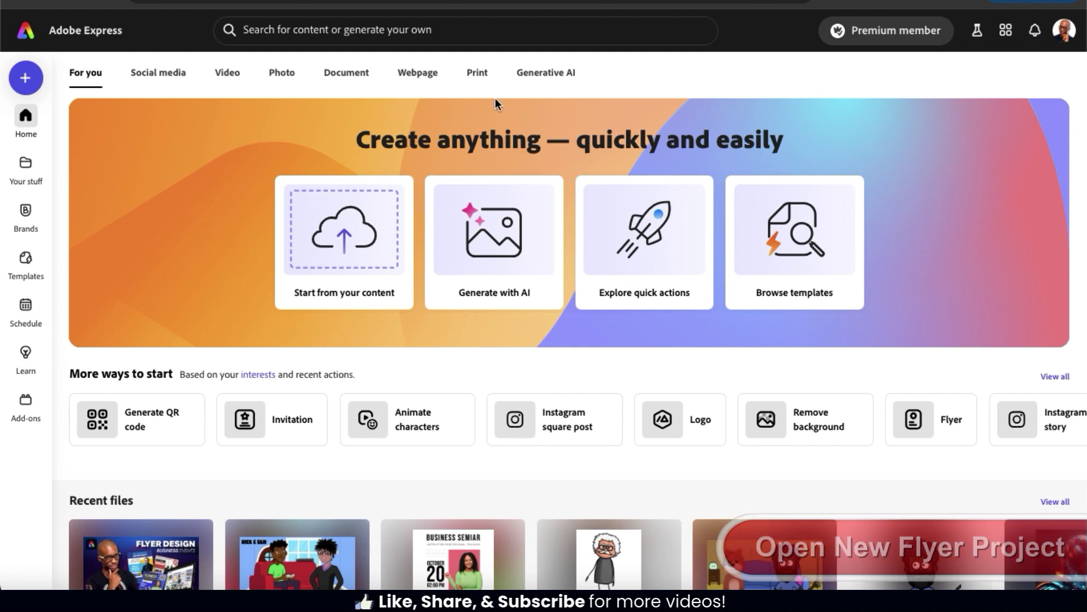
Open the Flyer print product from the Print tab, showing its 8.5"x11" and 11"x8.5" sizes
{"action": "left_click", "coordinate": [478, 73]}
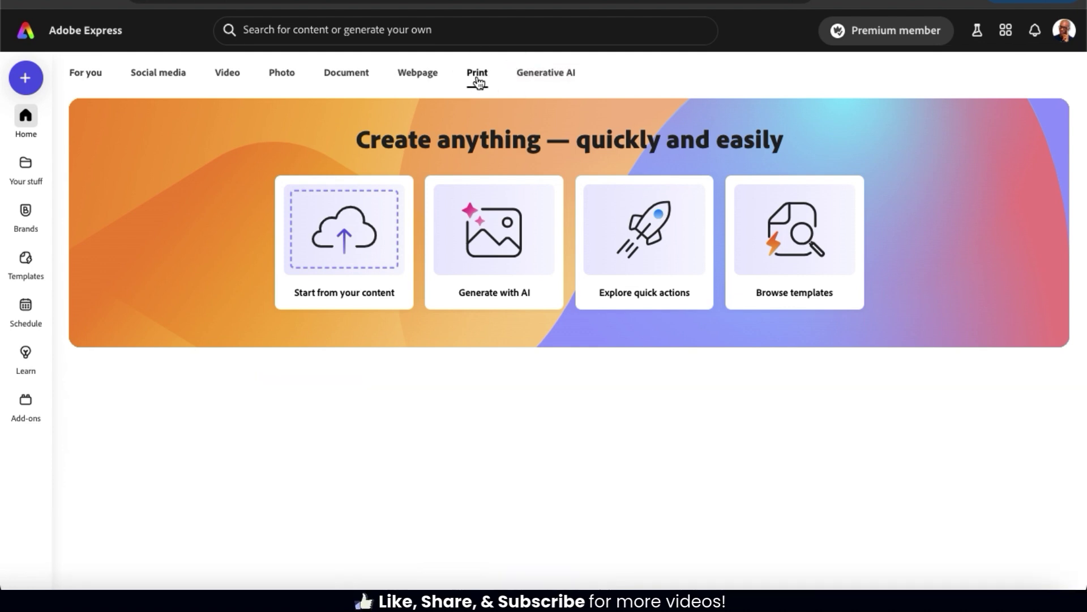
{"action": "scroll", "coordinate": [478, 84], "scroll_direction": "down", "scroll_amount": 2}
{"action": "scroll", "coordinate": [479, 83], "scroll_direction": "down", "scroll_amount": 1}
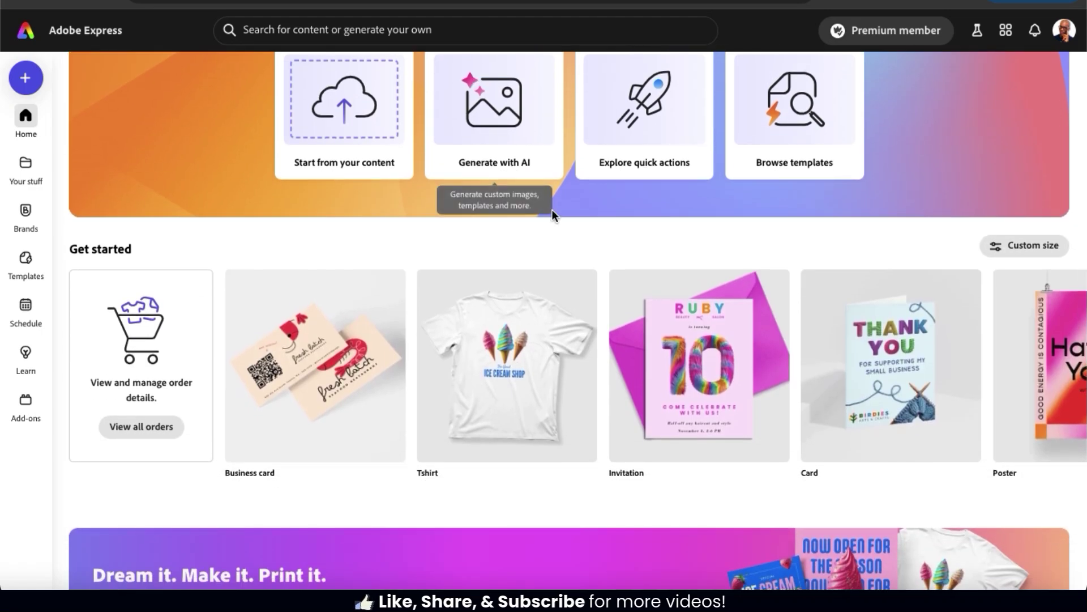
{"action": "mouse_move", "coordinate": [1066, 383]}
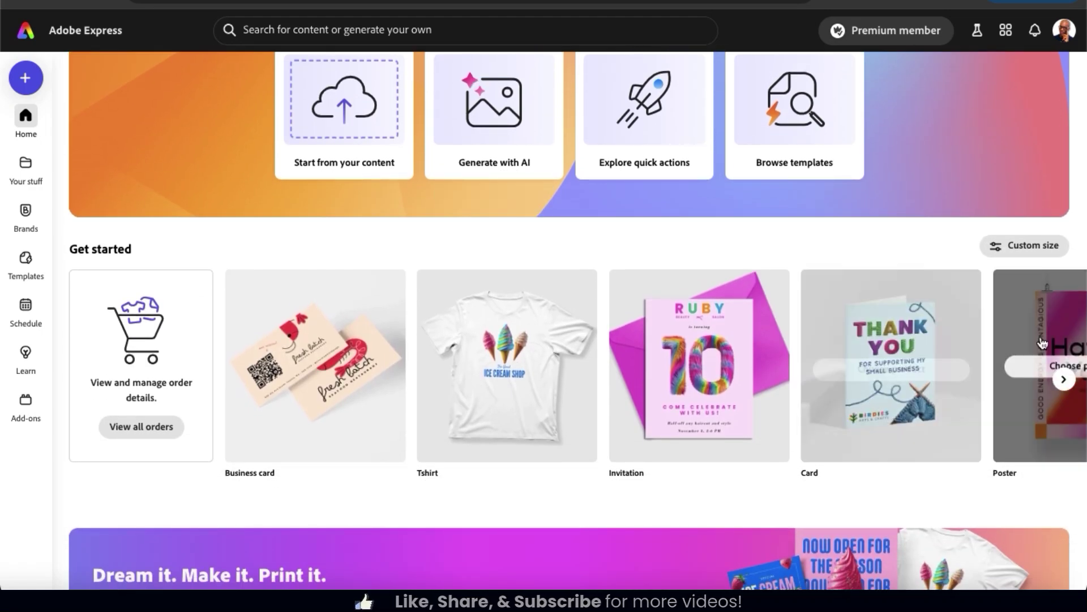
{"action": "left_click", "coordinate": [1066, 383]}
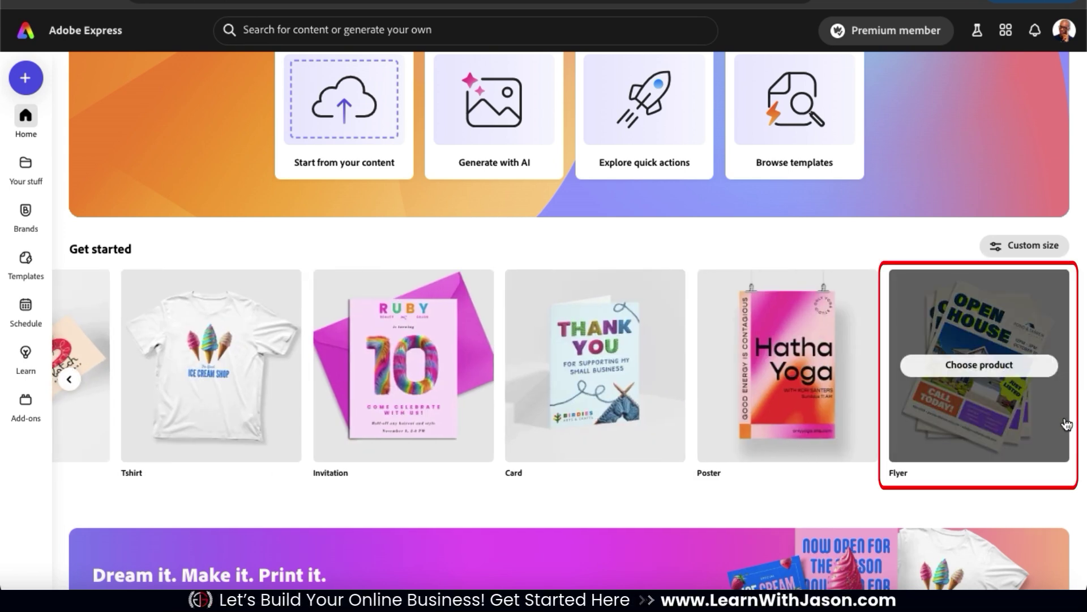
{"action": "mouse_move", "coordinate": [1040, 420]}
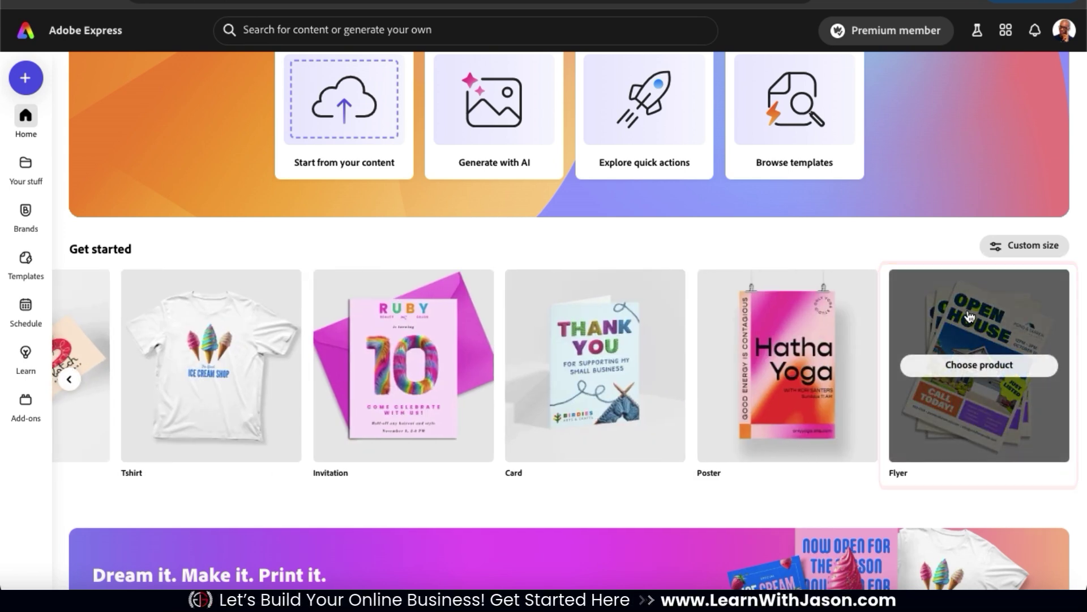
{"action": "left_click", "coordinate": [983, 365]}
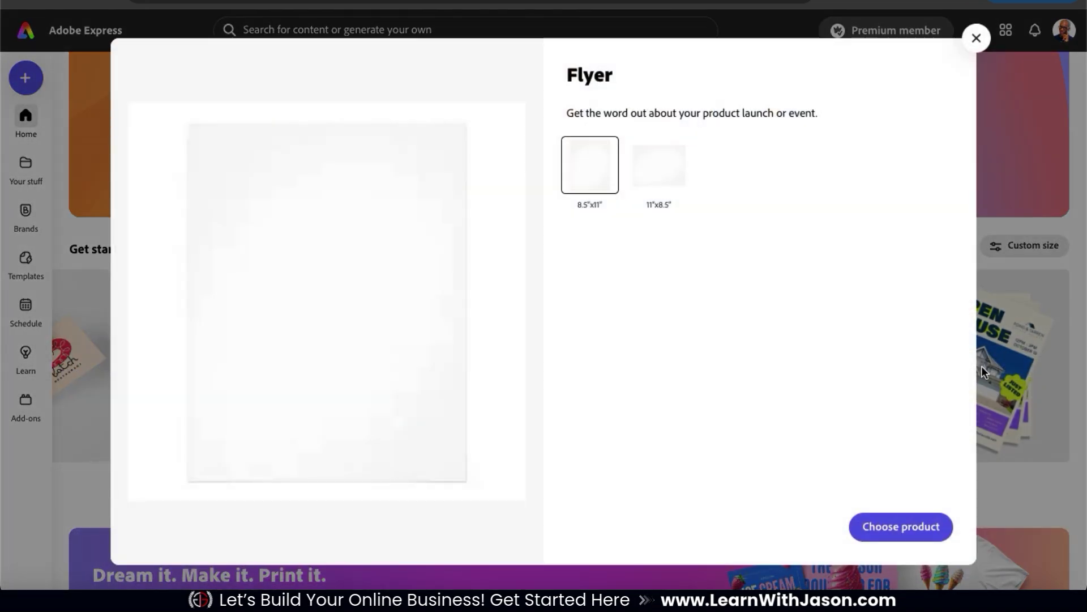
{"action": "left_click", "coordinate": [682, 180]}
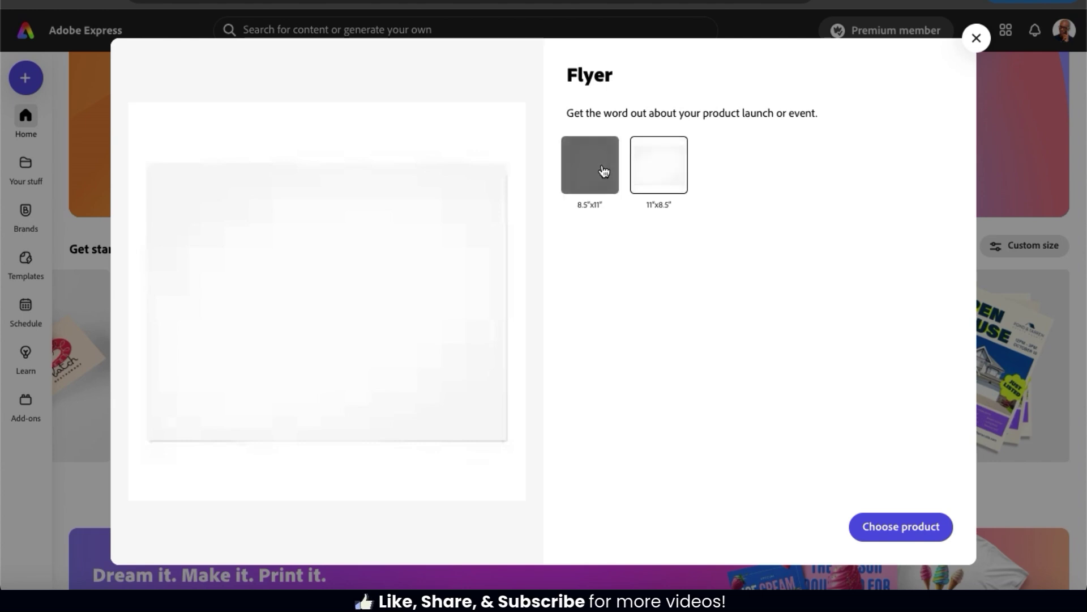
{"action": "left_click", "coordinate": [602, 171]}
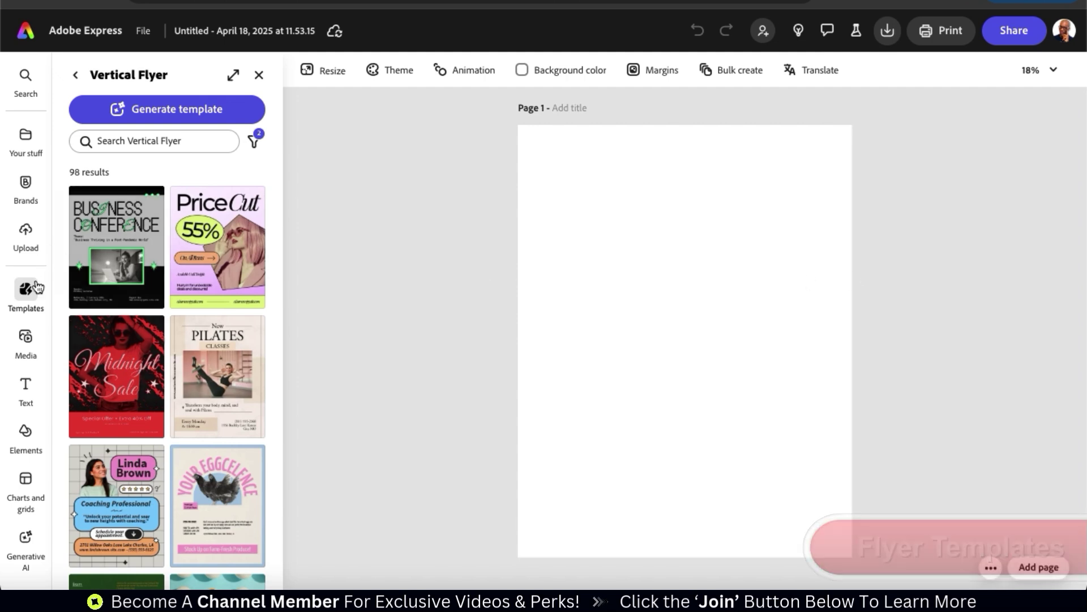
Search the vertical flyer templates for 'business'
{"action": "mouse_move", "coordinate": [36, 286]}
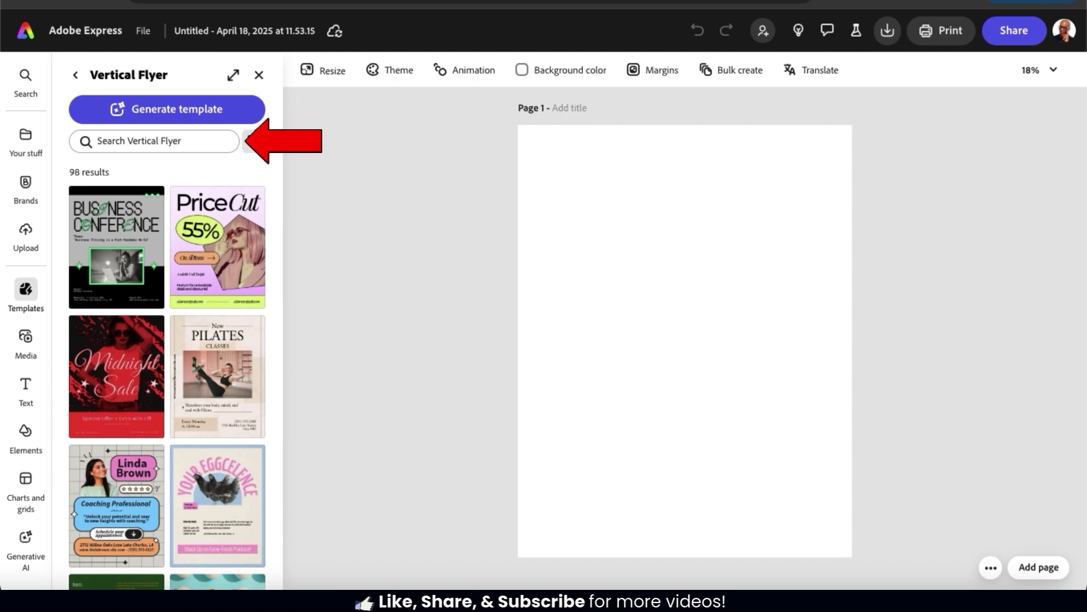
{"action": "left_click", "coordinate": [189, 145]}
{"action": "type", "text": "business"}
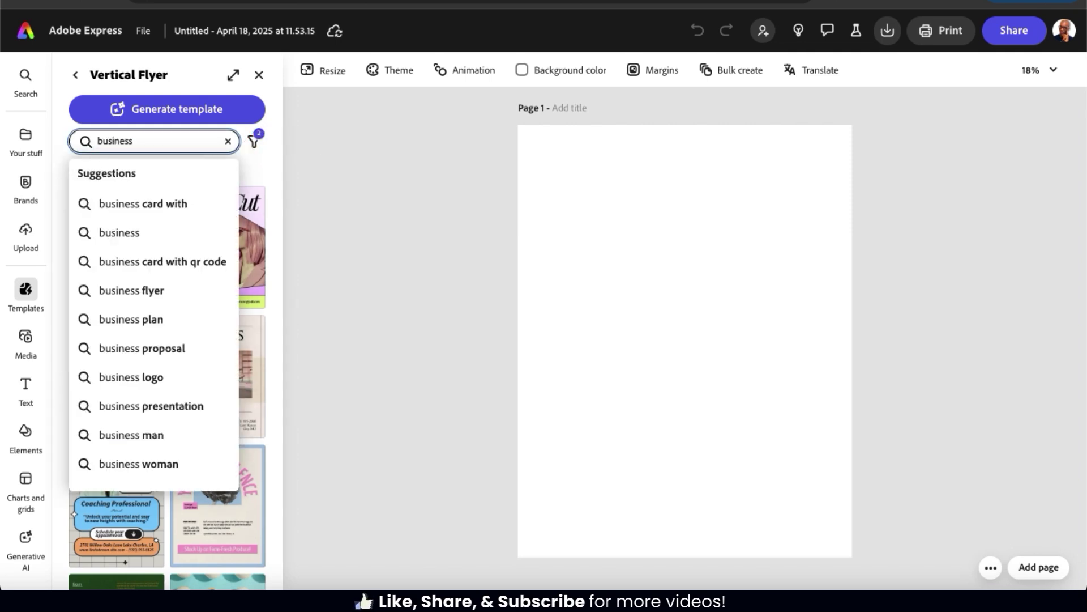
{"action": "key", "text": "Return"}
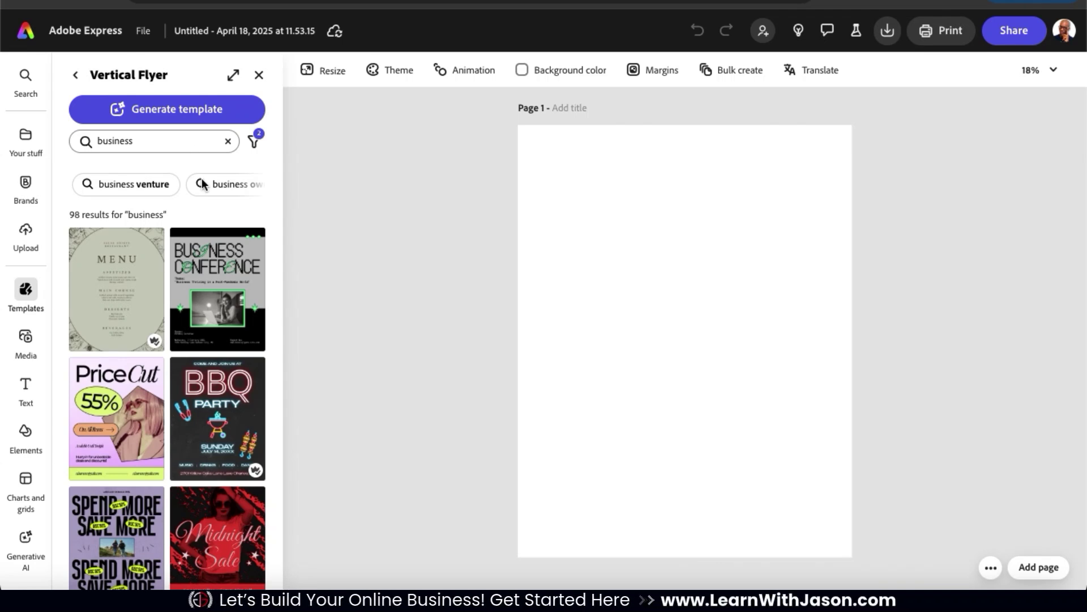
Apply the Business Workshop template to page 1 and bring up Generate template
{"action": "scroll", "coordinate": [224, 265], "scroll_direction": "down", "scroll_amount": 3}
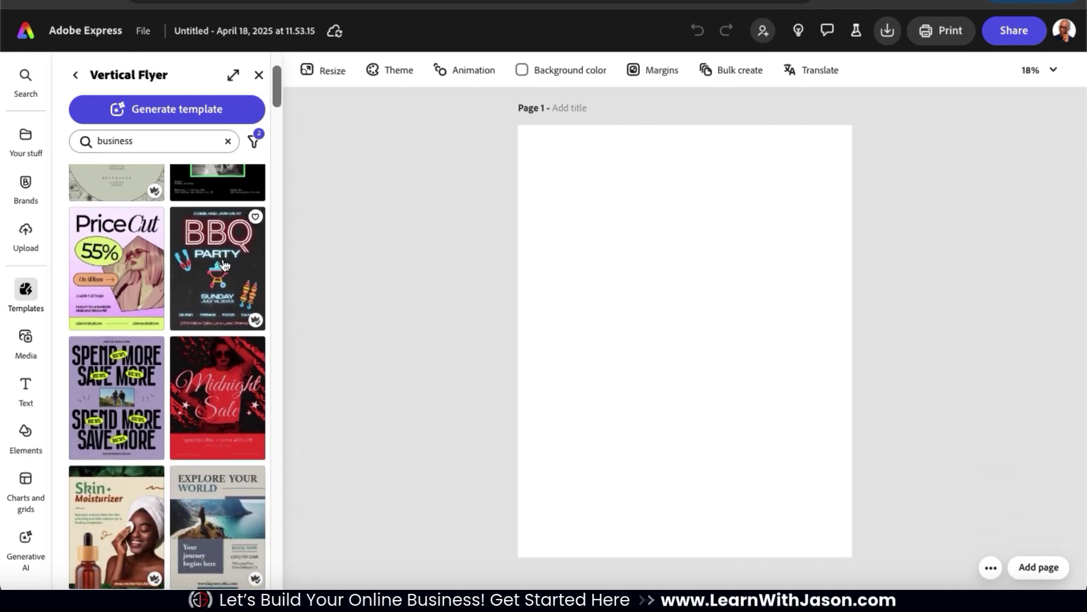
{"action": "scroll", "coordinate": [225, 265], "scroll_direction": "down", "scroll_amount": 3}
{"action": "scroll", "coordinate": [225, 265], "scroll_direction": "down", "scroll_amount": 5}
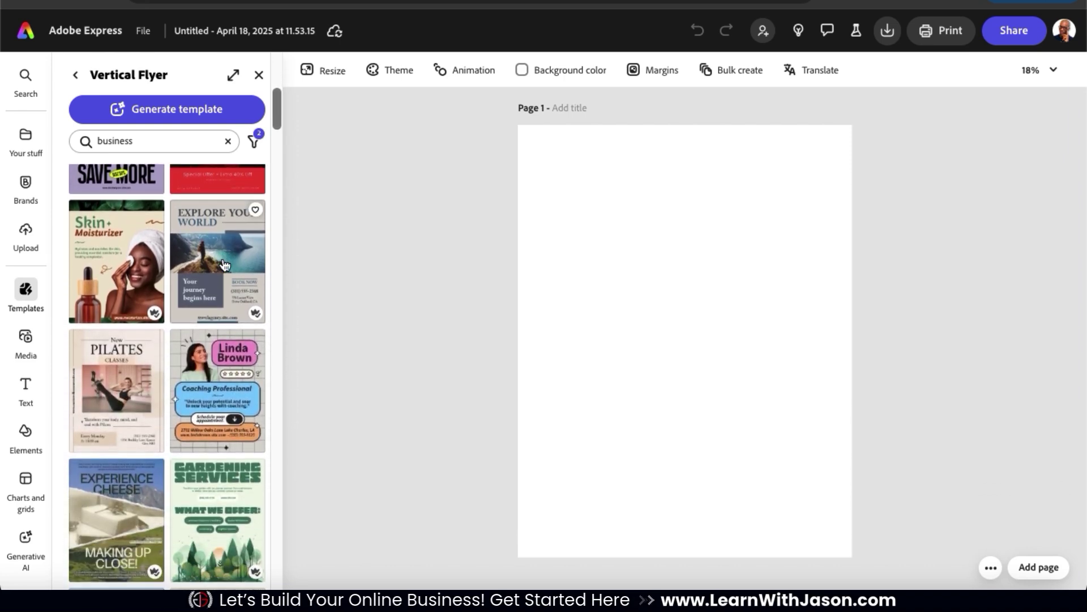
{"action": "scroll", "coordinate": [225, 264], "scroll_direction": "down", "scroll_amount": 5}
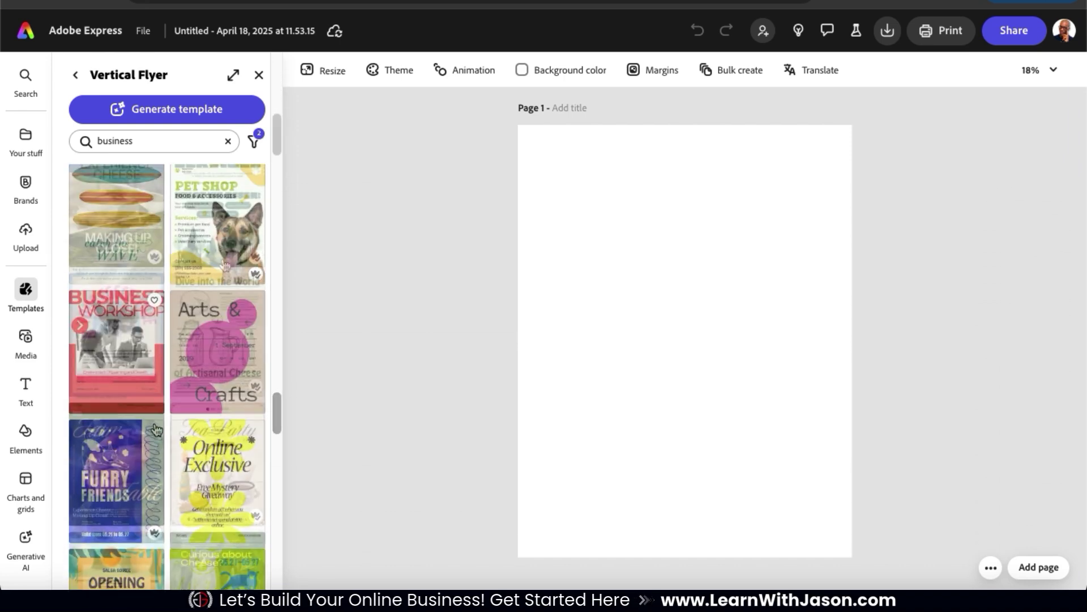
{"action": "left_click", "coordinate": [135, 343]}
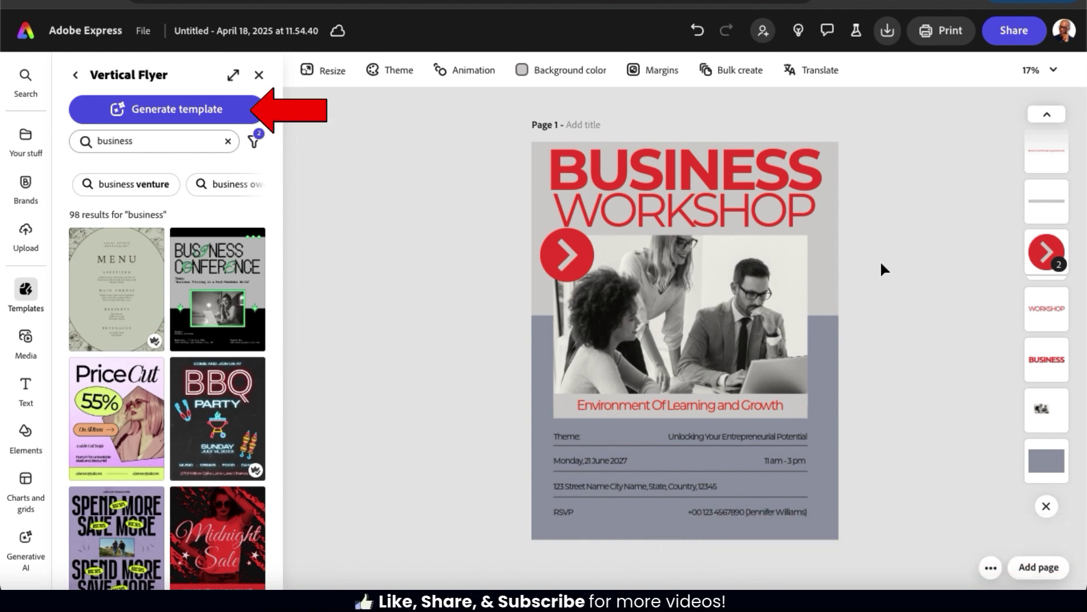
{"action": "left_click", "coordinate": [171, 113]}
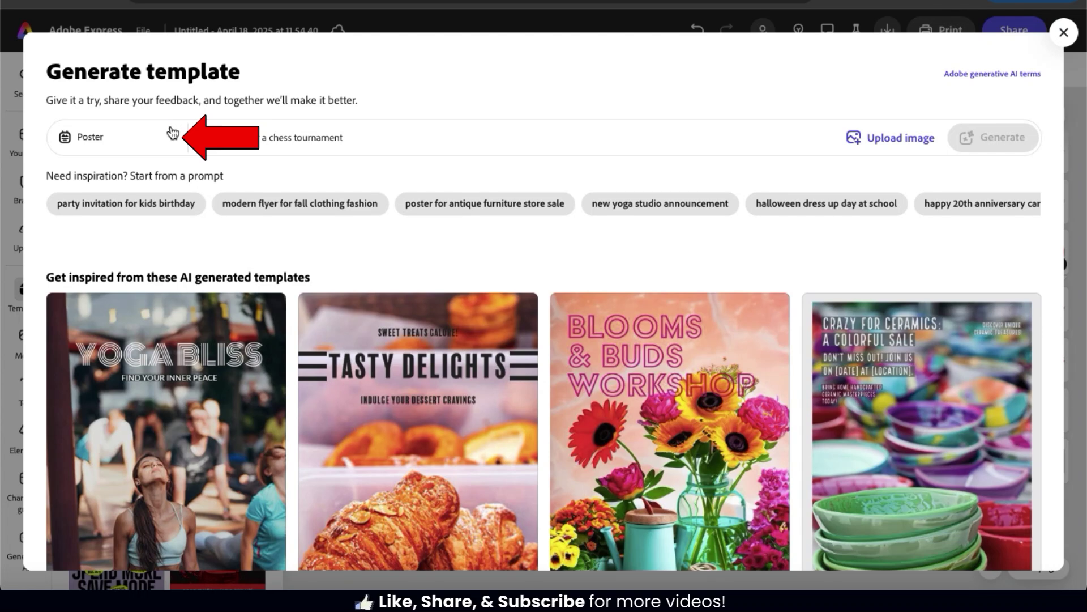
Generate Flyer-format templates from the prompt 'A flyer promoting my upcoming YouTube seminar'
{"action": "left_click", "coordinate": [174, 140]}
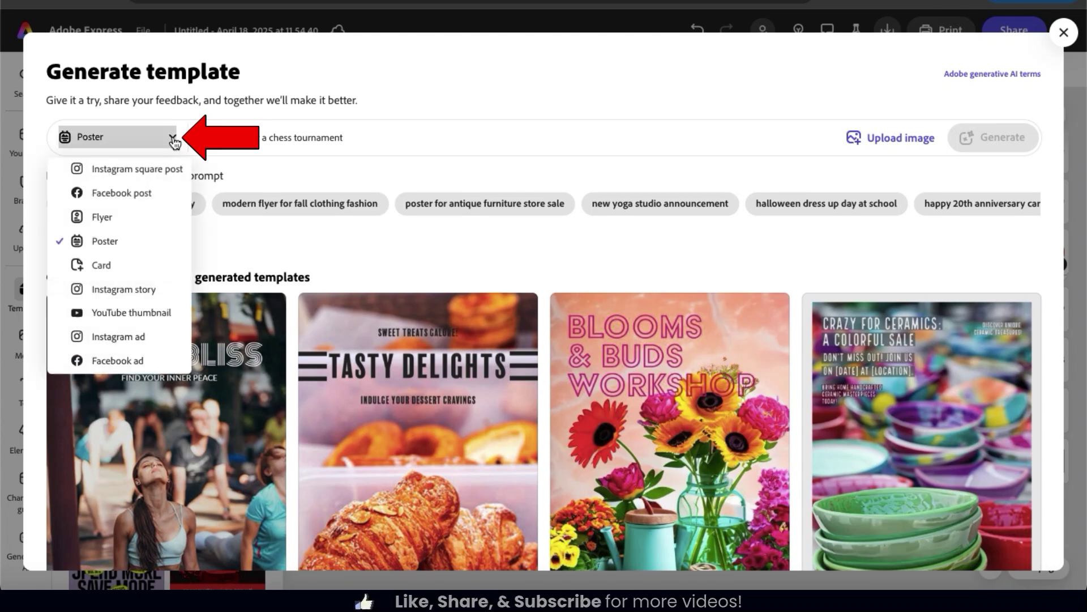
{"action": "left_click", "coordinate": [157, 229]}
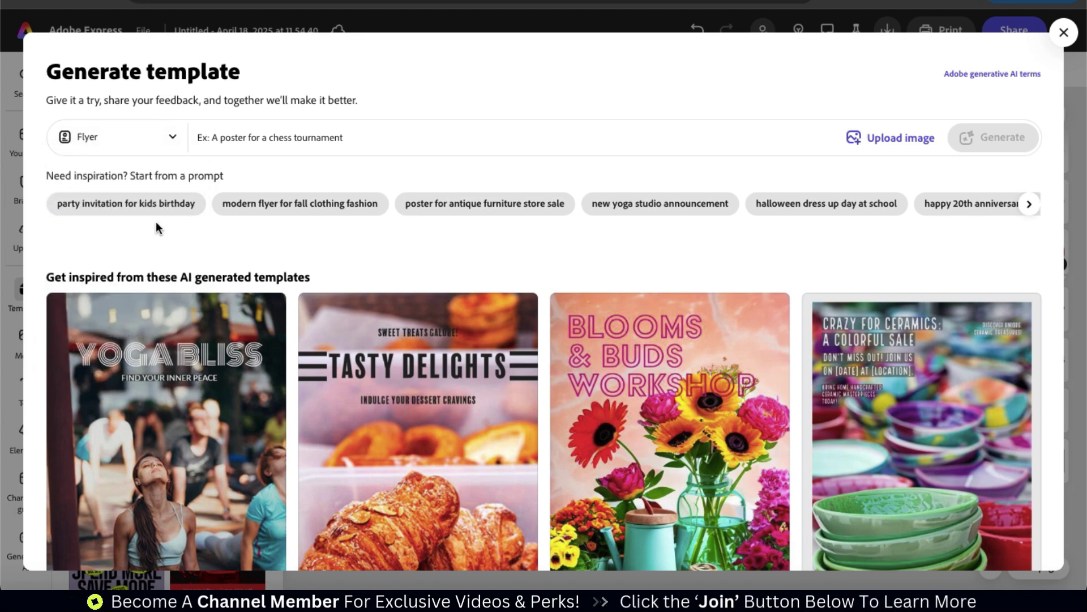
{"action": "left_click", "coordinate": [278, 141]}
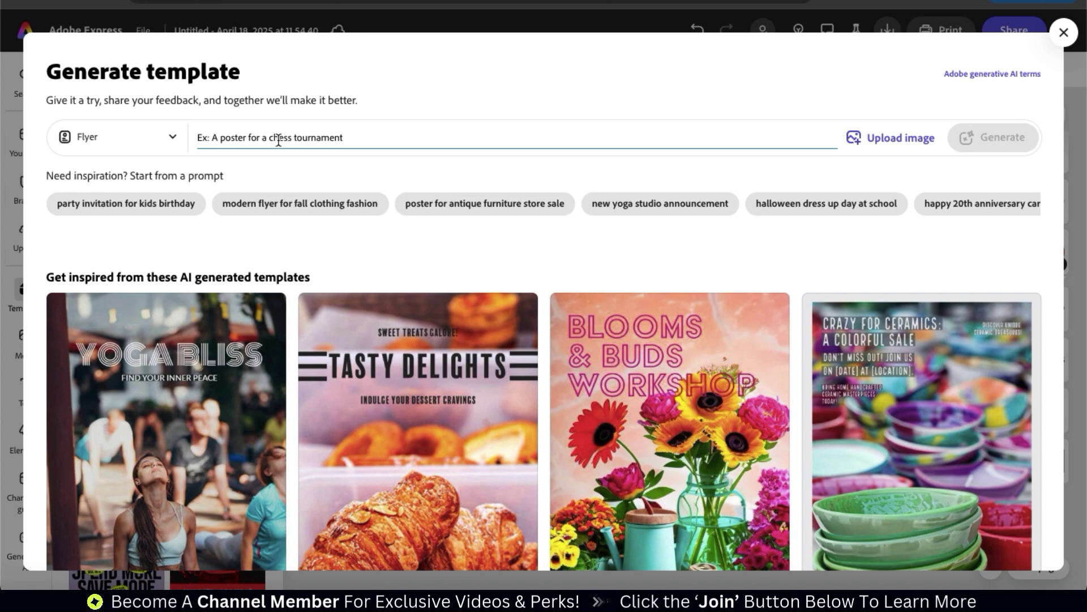
{"action": "type", "text": "A flyer promo"}
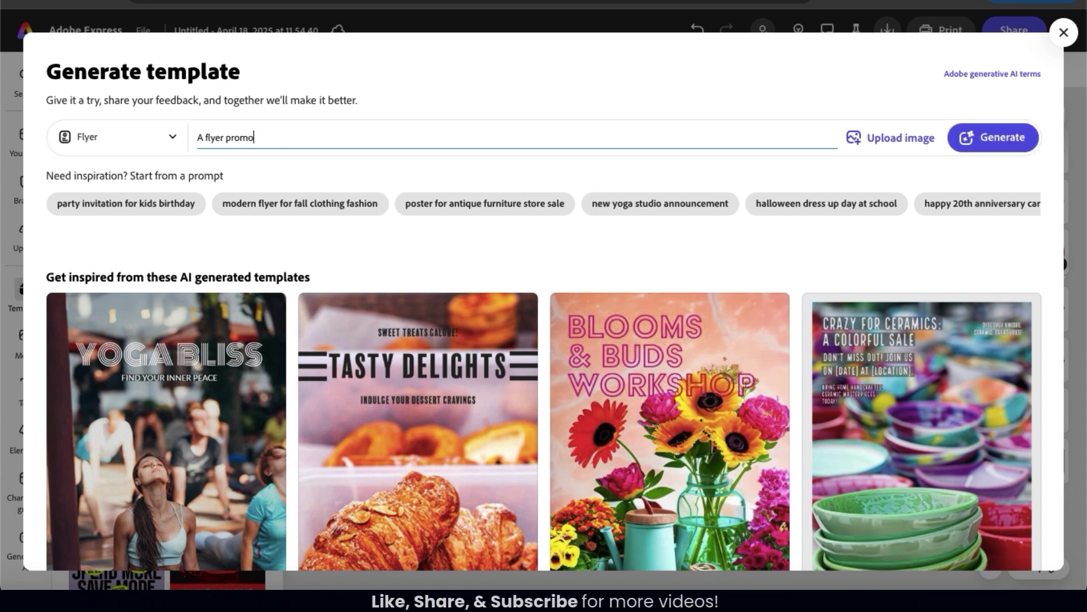
{"action": "type", "text": "ting my upcoming YouTube "}
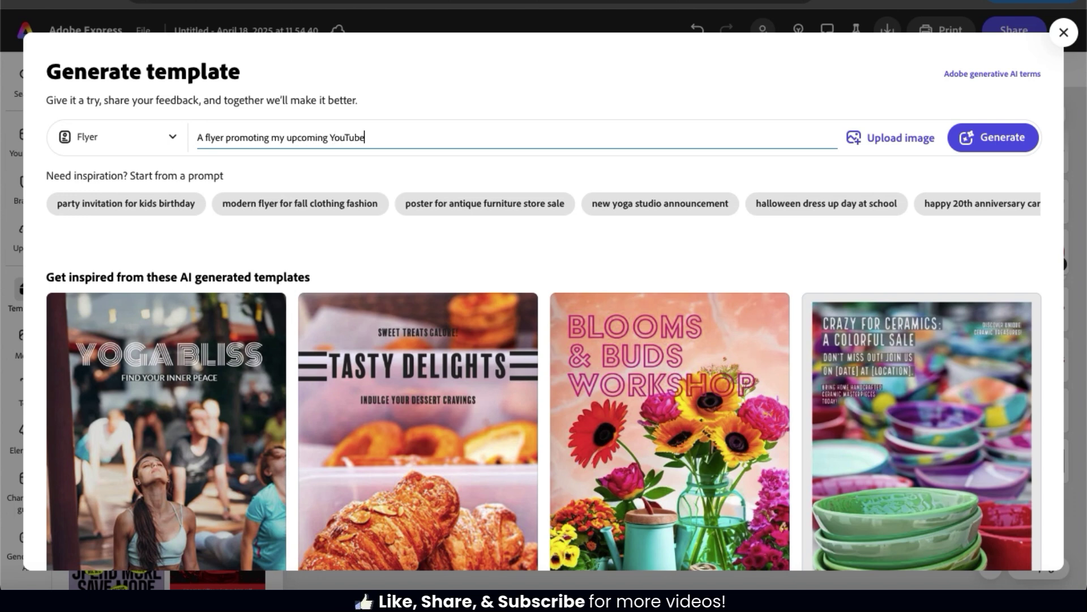
{"action": "type", "text": "seminar for beginners"}
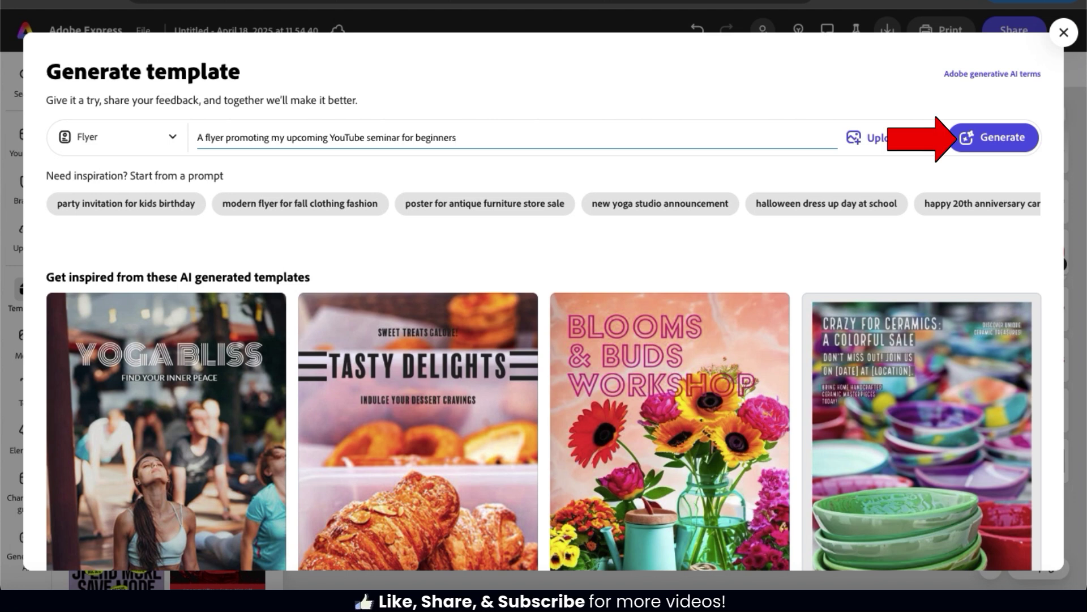
{"action": "left_click", "coordinate": [1011, 148]}
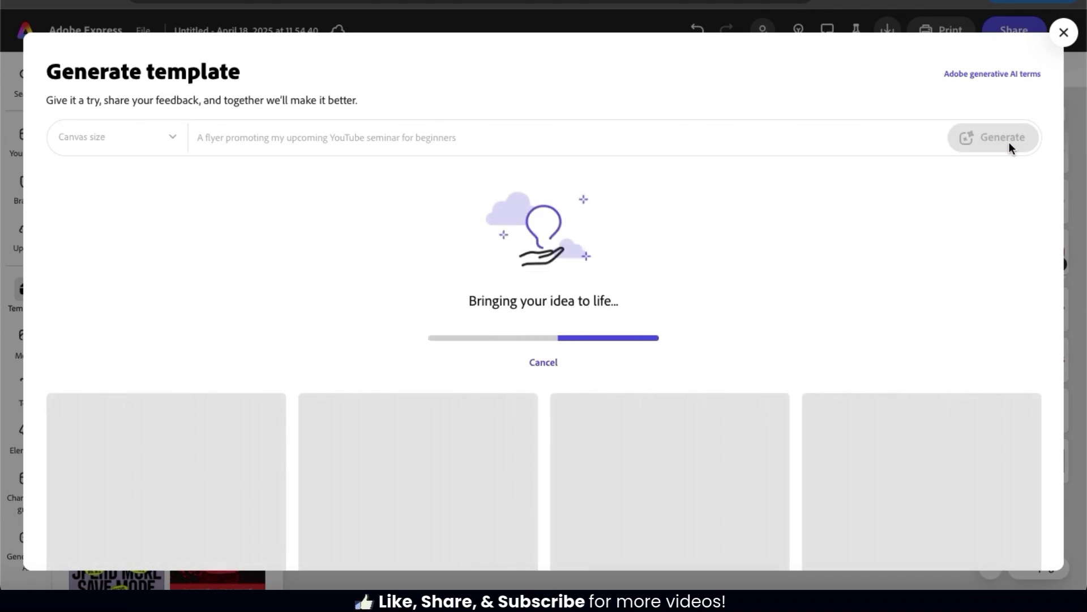
Browse the Youtube Seminar Basics variations and pick the fourth, March 5 design
{"action": "scroll", "coordinate": [1011, 148], "scroll_direction": "down", "scroll_amount": 1}
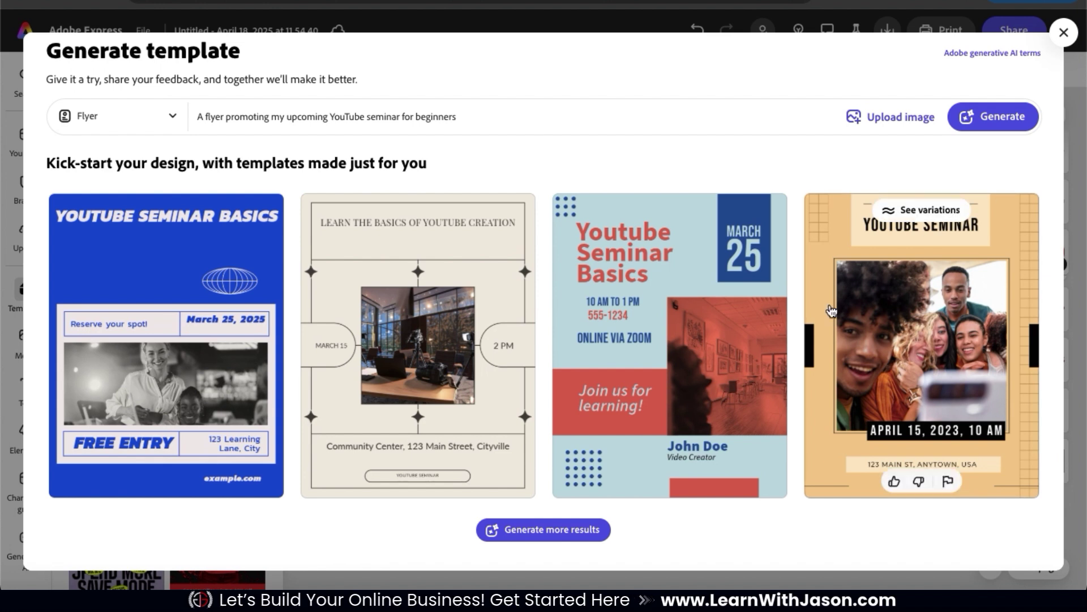
{"action": "mouse_move", "coordinate": [673, 361]}
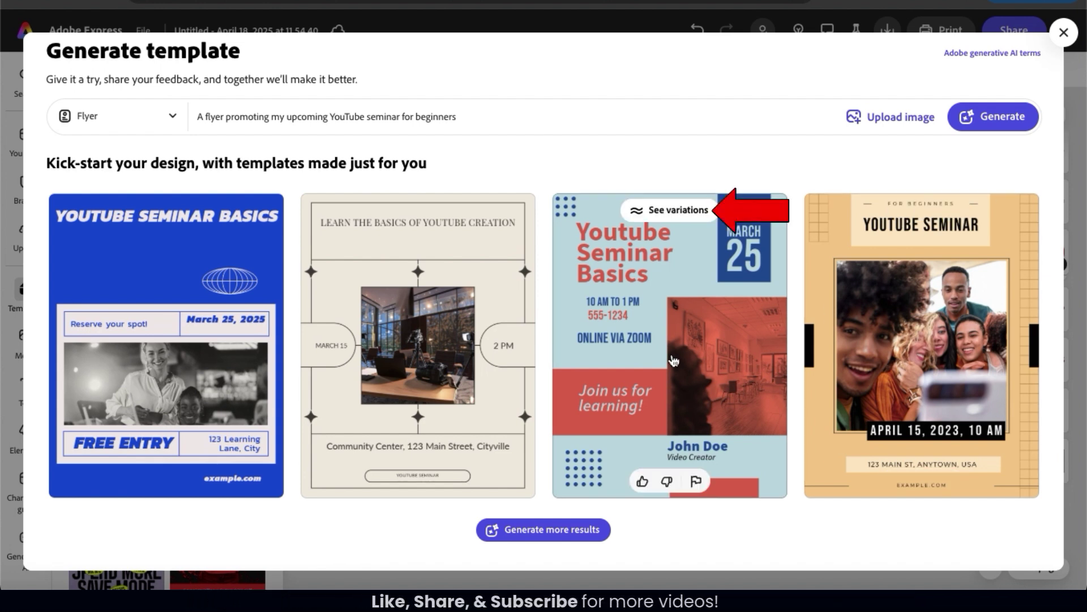
{"action": "left_click", "coordinate": [677, 220]}
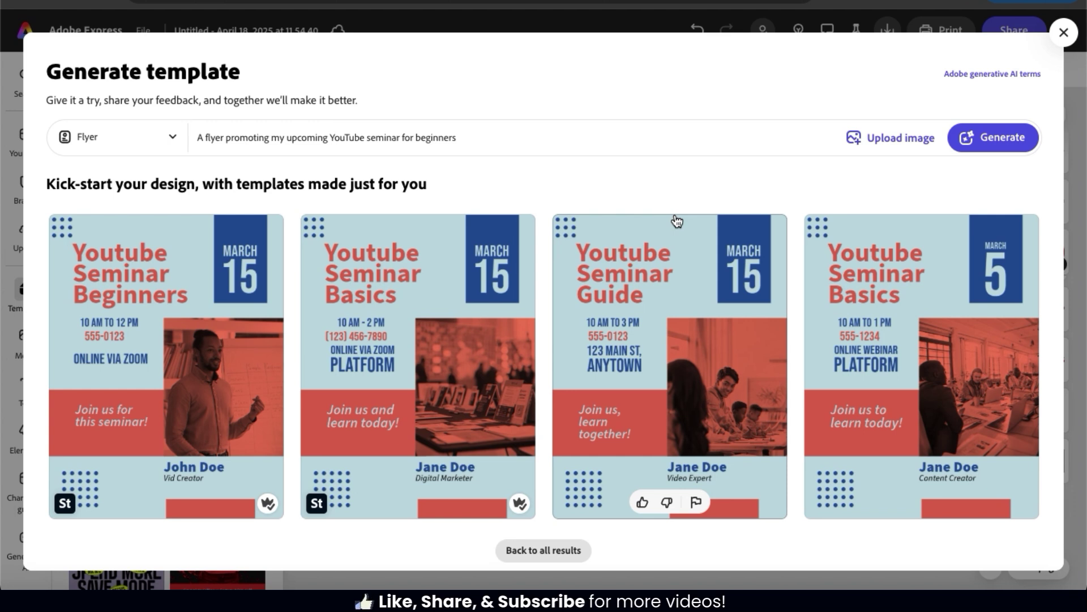
{"action": "mouse_move", "coordinate": [912, 311]}
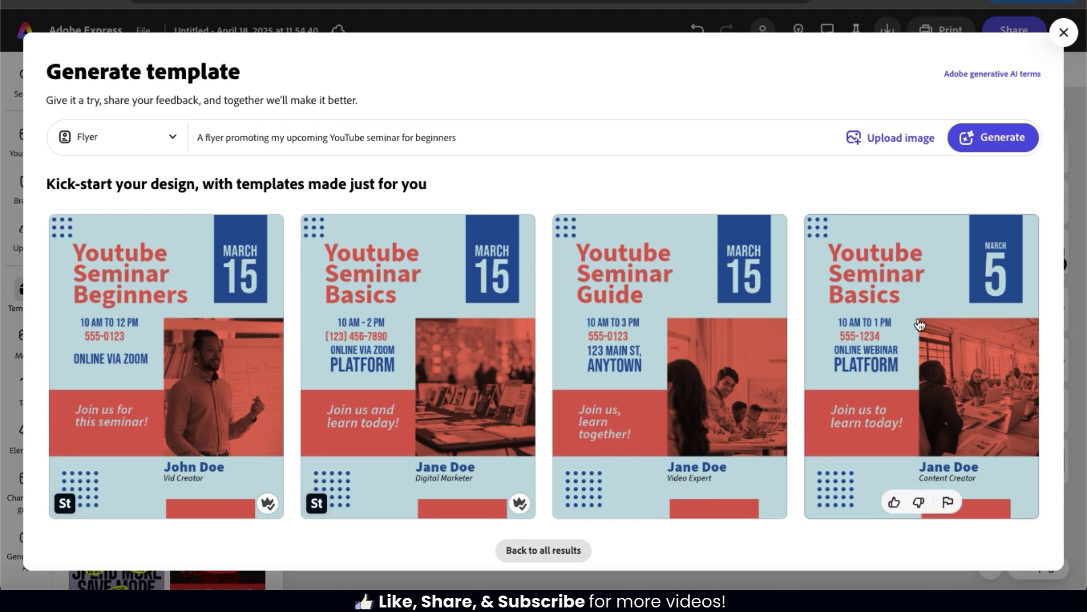
{"action": "left_click", "coordinate": [956, 362]}
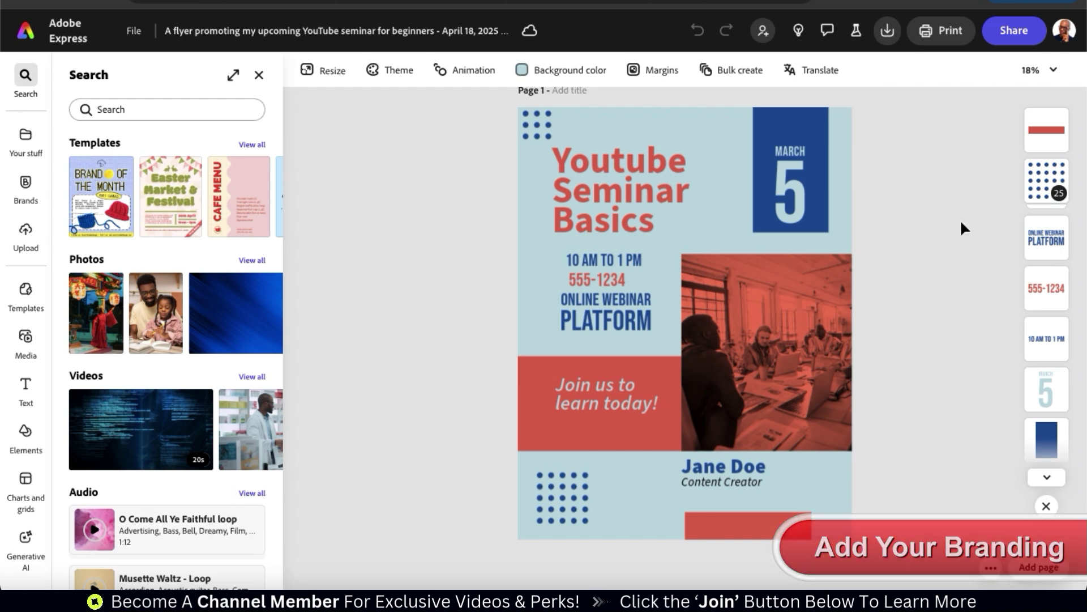
Open the JG Brand kit to review its logos, two colour palettes and Montserrat font
{"action": "mouse_move", "coordinate": [26, 201]}
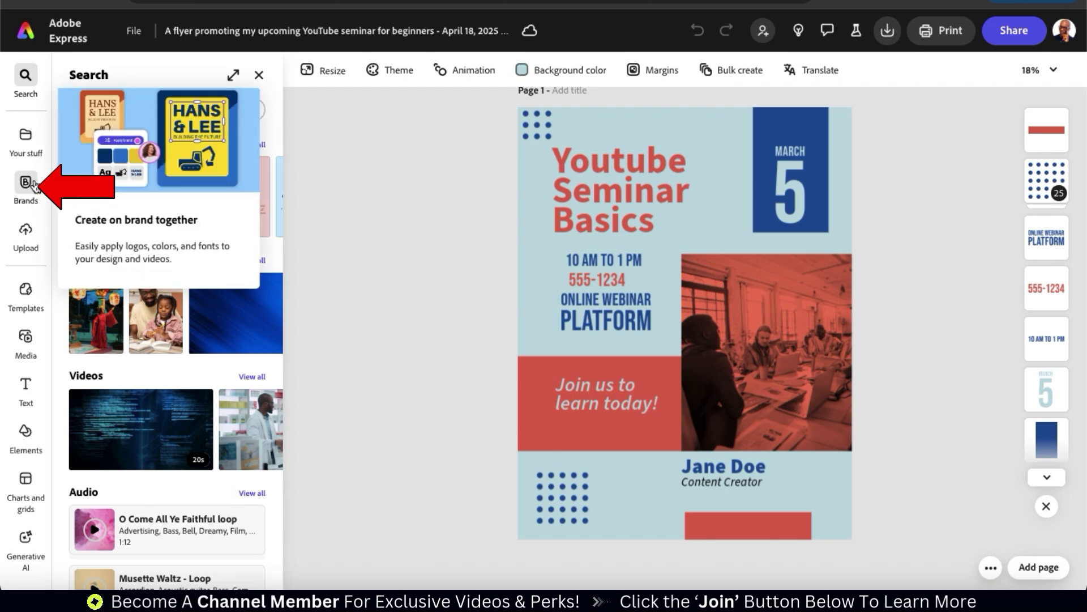
{"action": "left_click", "coordinate": [30, 187]}
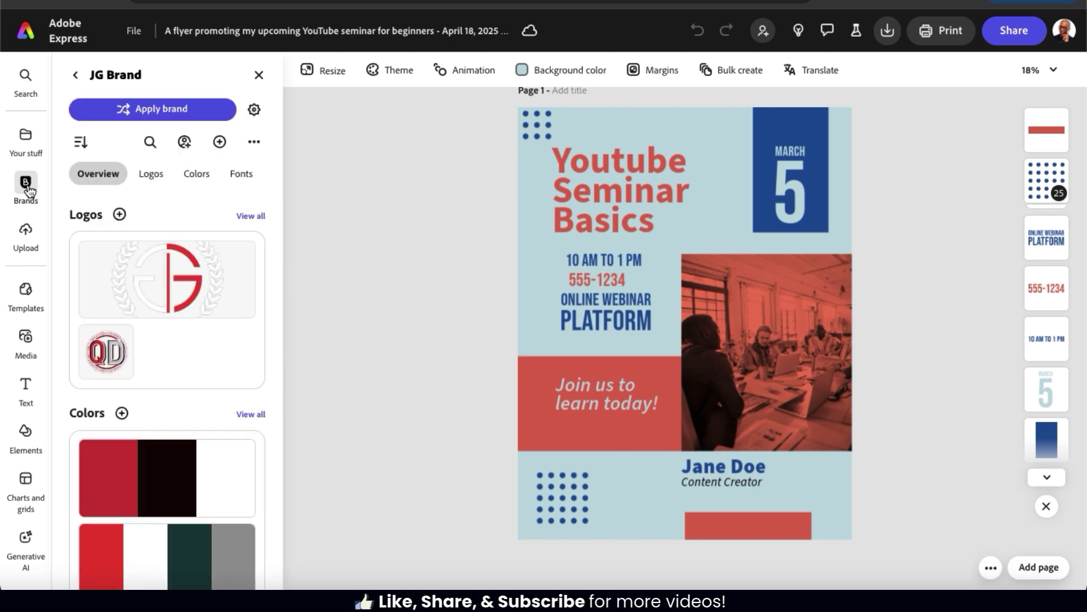
{"action": "scroll", "coordinate": [156, 216], "scroll_direction": "down", "scroll_amount": 5}
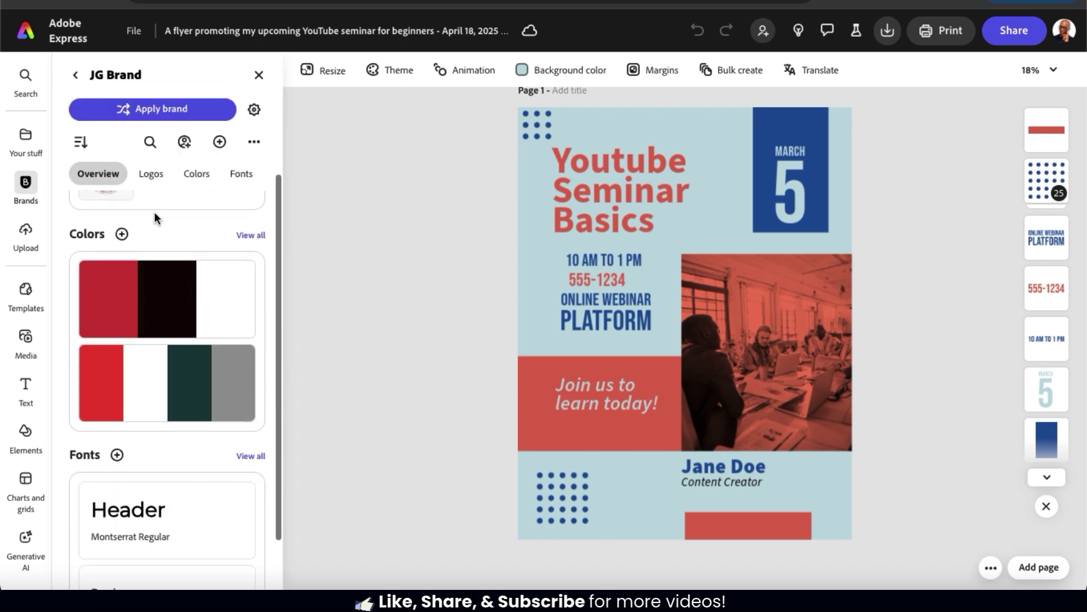
{"action": "scroll", "coordinate": [154, 212], "scroll_direction": "up", "scroll_amount": 3}
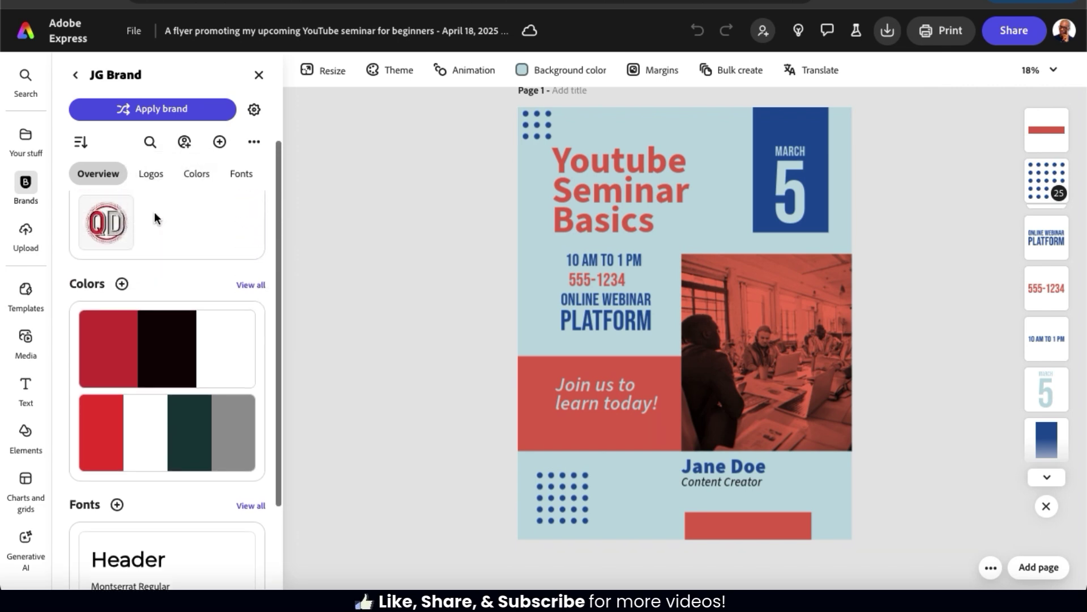
{"action": "scroll", "coordinate": [154, 211], "scroll_direction": "up", "scroll_amount": 1}
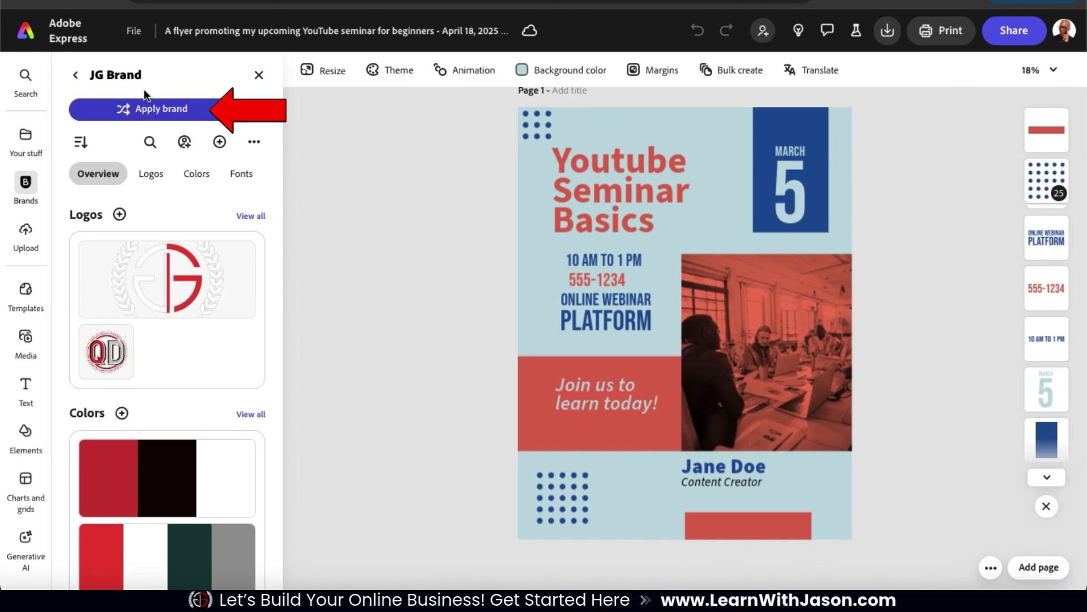
Apply the JG Brand fonts and colours to the flyer, then close the brand panel
{"action": "left_click", "coordinate": [159, 109]}
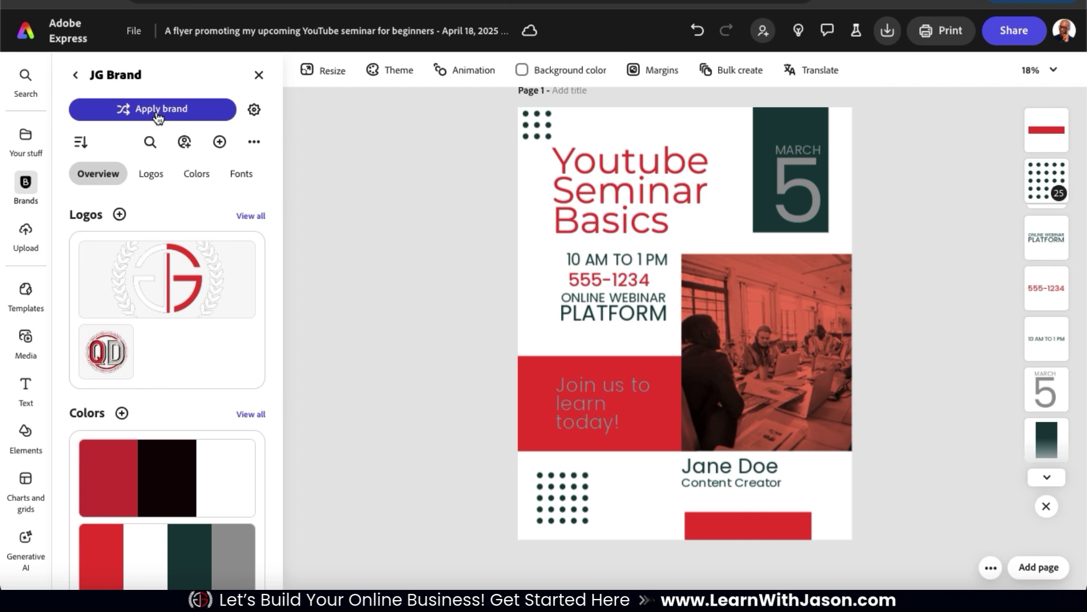
{"action": "left_click", "coordinate": [257, 77]}
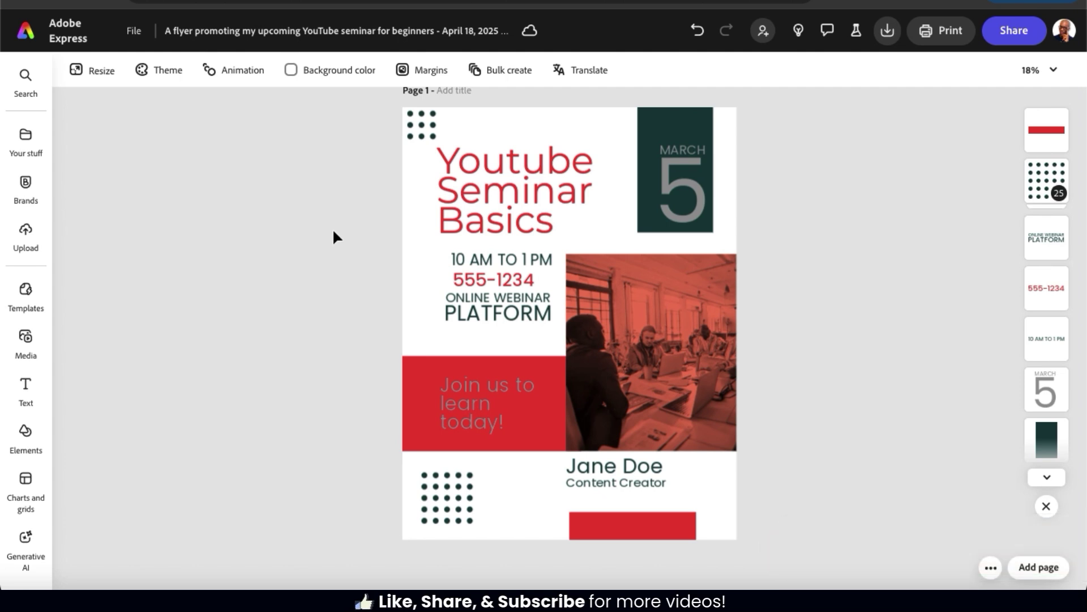
Retitle to bold 'Youtube Seminar', set times to 2–4 PM, and replace the phone with the kickstart tagline
{"action": "left_click", "coordinate": [461, 181]}
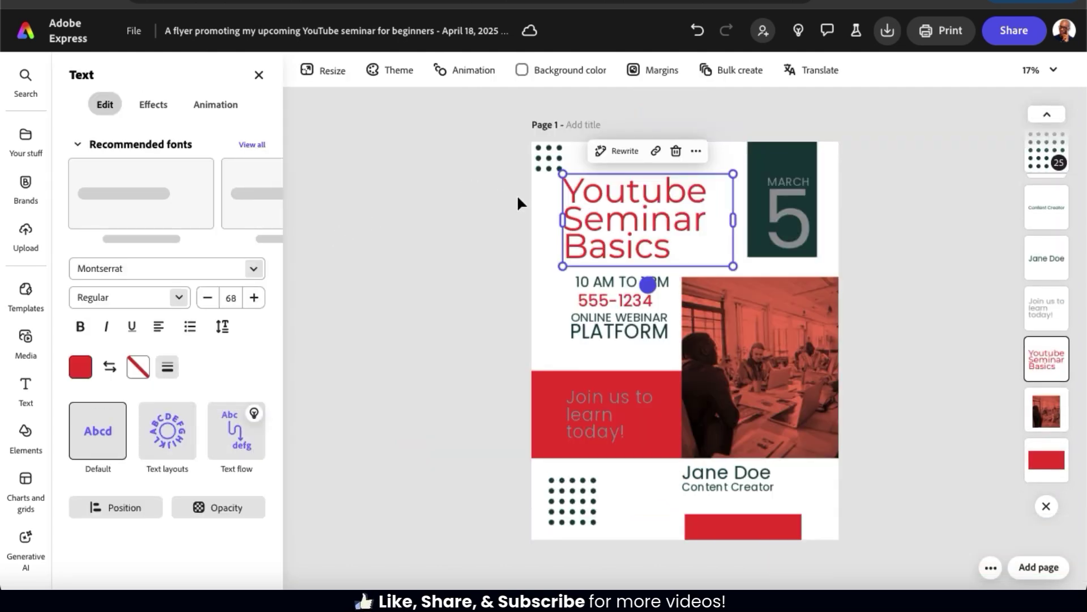
{"action": "type", "text": "Youtube Seminar"}
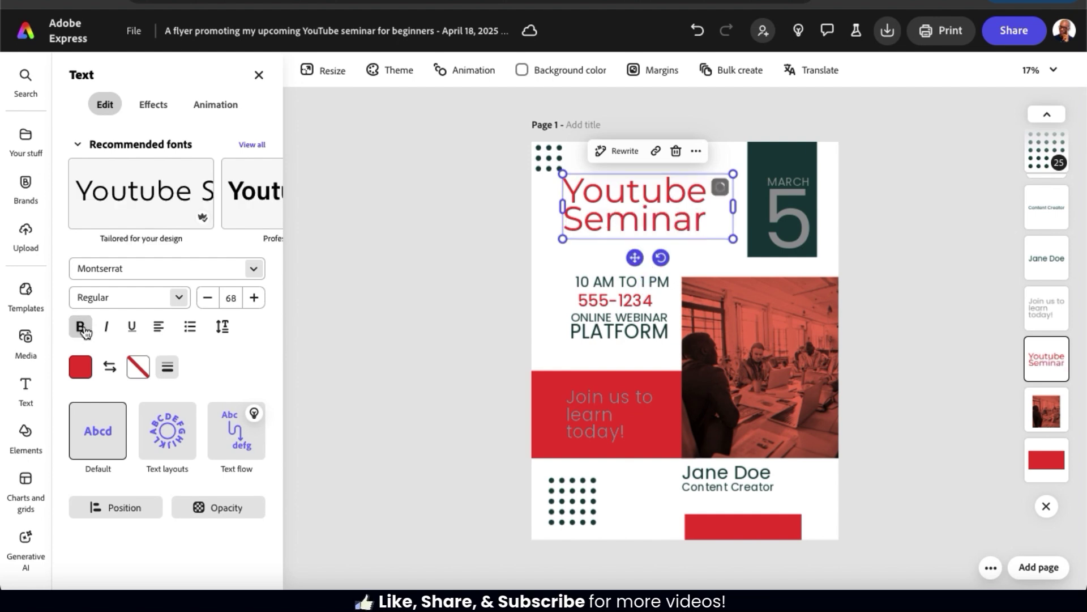
{"action": "left_click", "coordinate": [81, 327]}
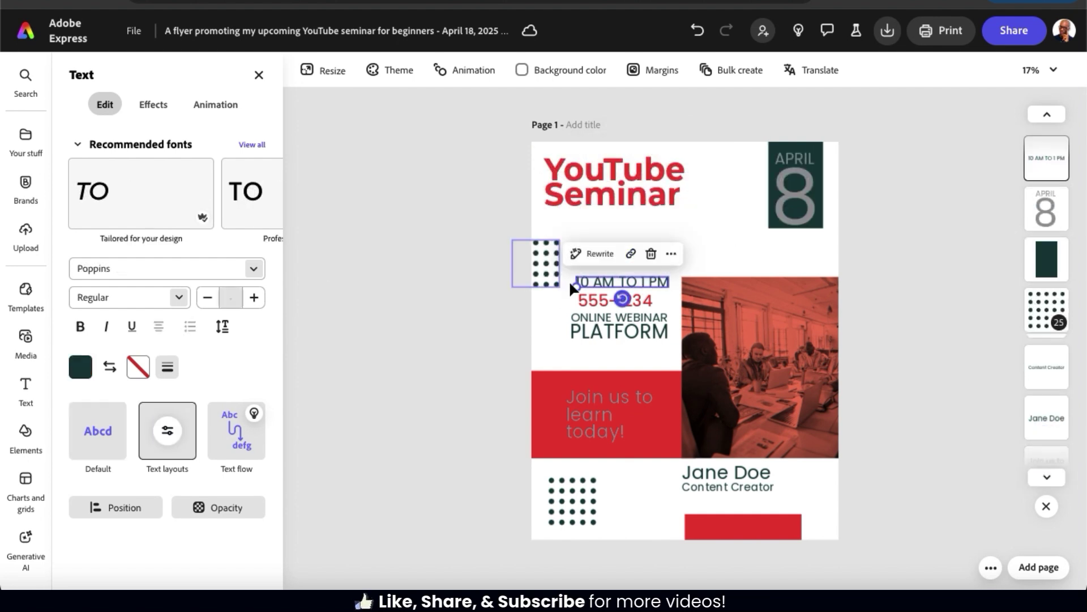
{"action": "key", "text": "BackSpace"}
{"action": "key", "text": "BackSpace"}
{"action": "key", "text": "BackSpace"}
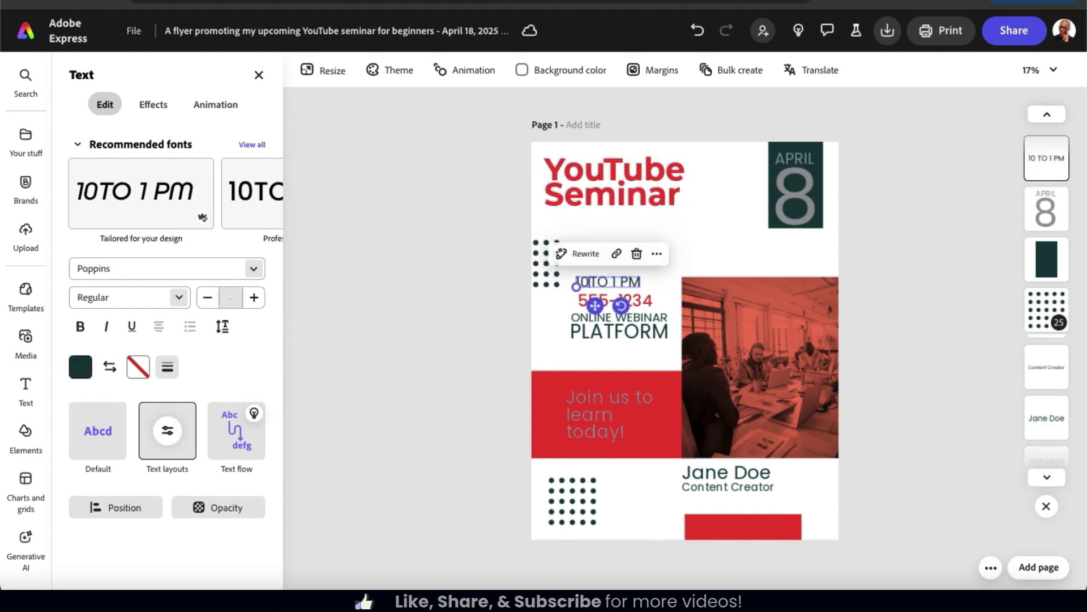
{"action": "type", "text": "2 PM"}
{"action": "key", "text": "BackSpace"}
{"action": "type", "text": "4"}
{"action": "double_click", "coordinate": [614, 300]}
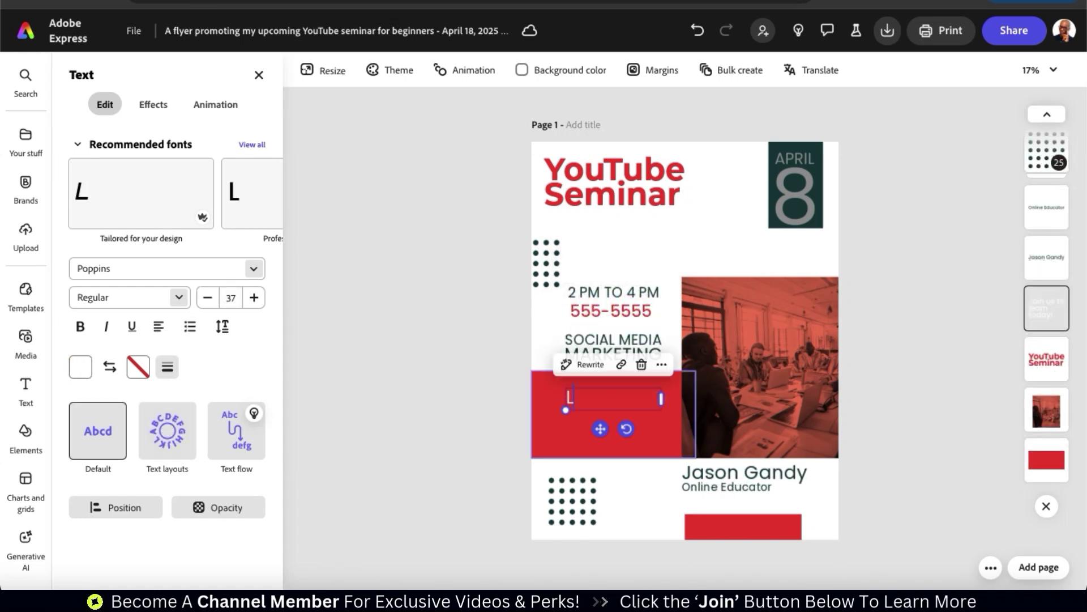
{"action": "type", "text": "et's kickstar"}
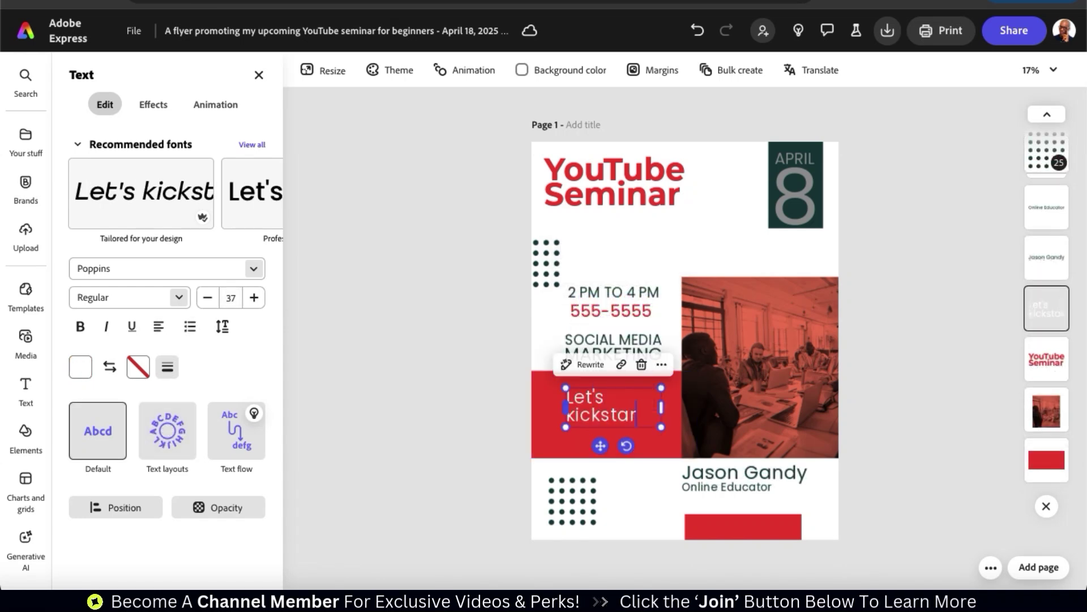
{"action": "type", "text": "t your YouTube yourney!"}
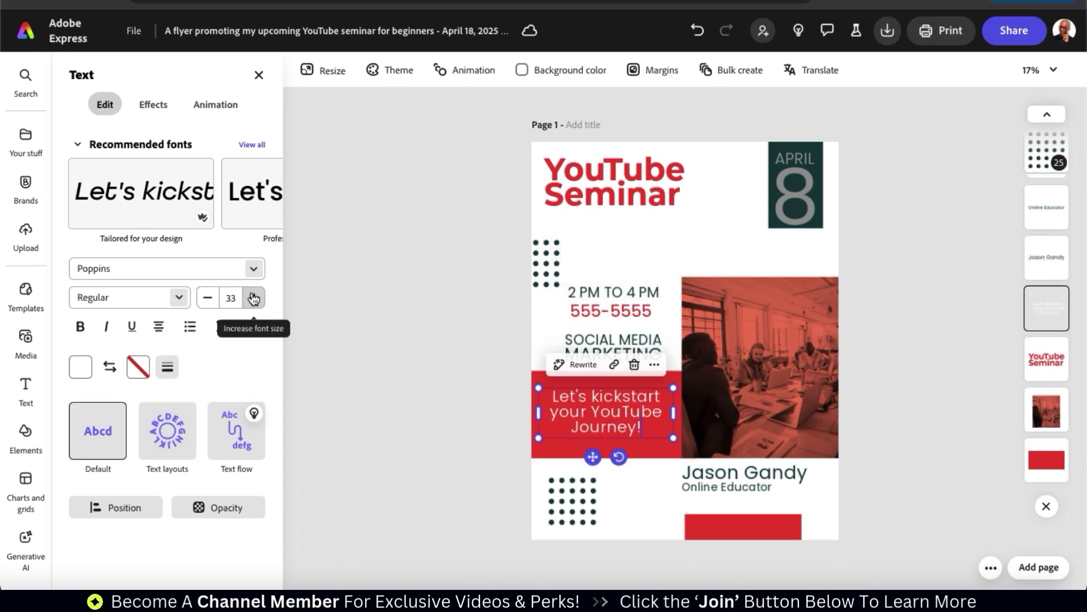
{"action": "key", "text": "Escape"}
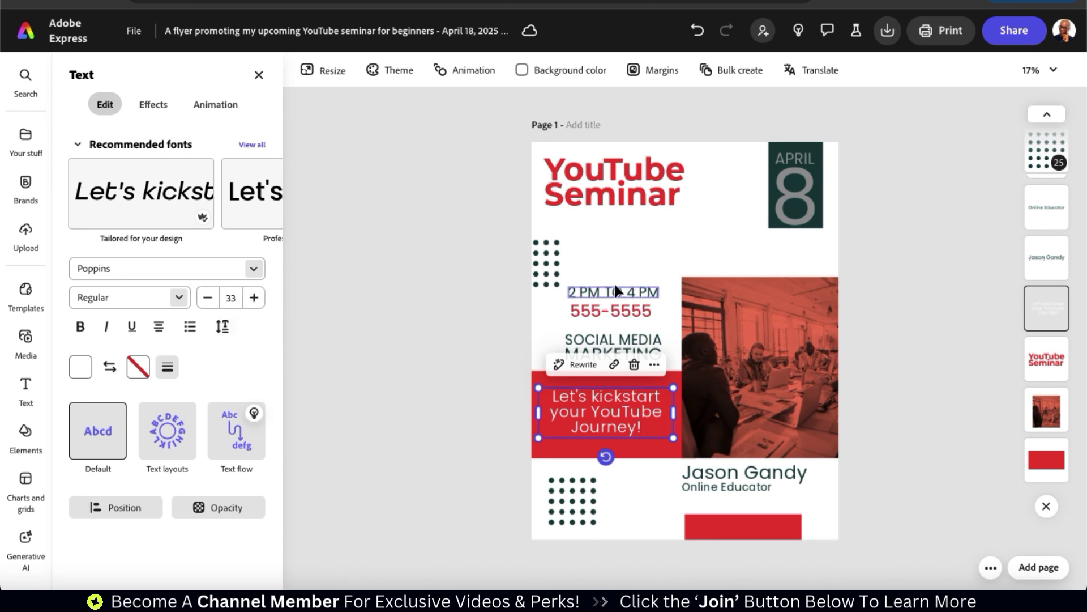
Move the title lower, reposition the dots pattern and make the APRIL 8 date white
{"action": "left_click_drag", "start_coordinate": [612, 198], "coordinate": [627, 230]}
{"action": "left_click_drag", "start_coordinate": [542, 255], "coordinate": [538, 158]}
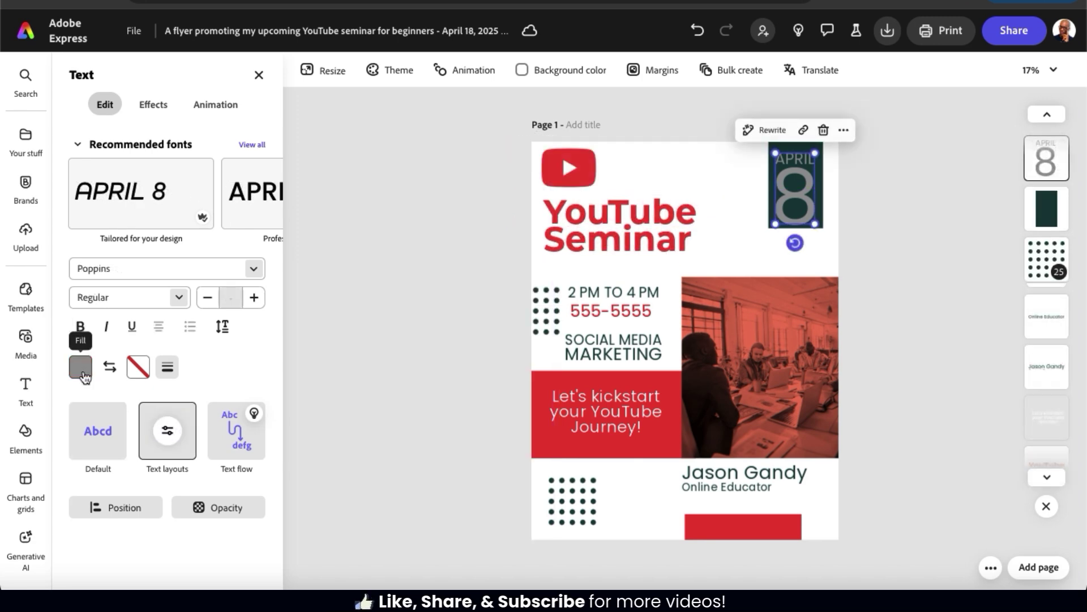
{"action": "left_click", "coordinate": [81, 367]}
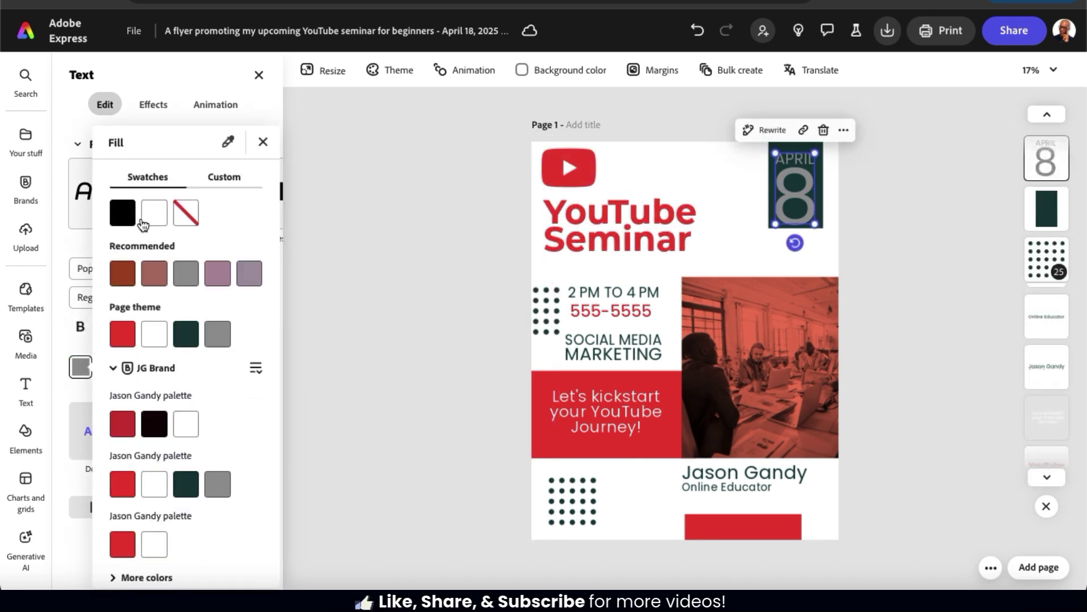
{"action": "left_click", "coordinate": [155, 218]}
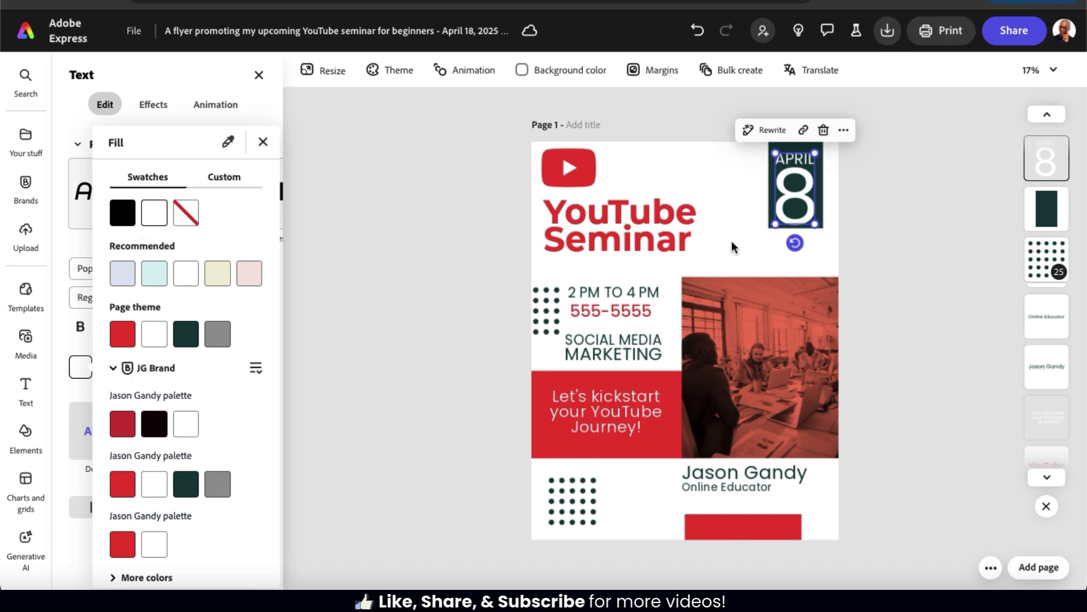
{"action": "key", "text": "Escape"}
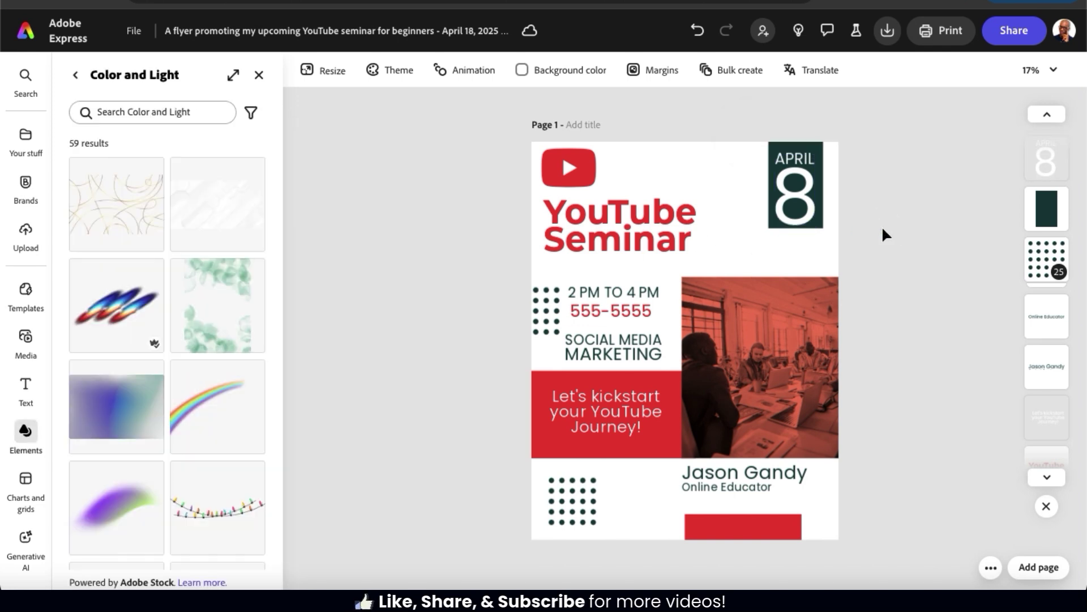
{"action": "left_click", "coordinate": [778, 320]}
Upload the presenter's photo and enlarge it over the flyer's right half
{"action": "key", "text": "Escape"}
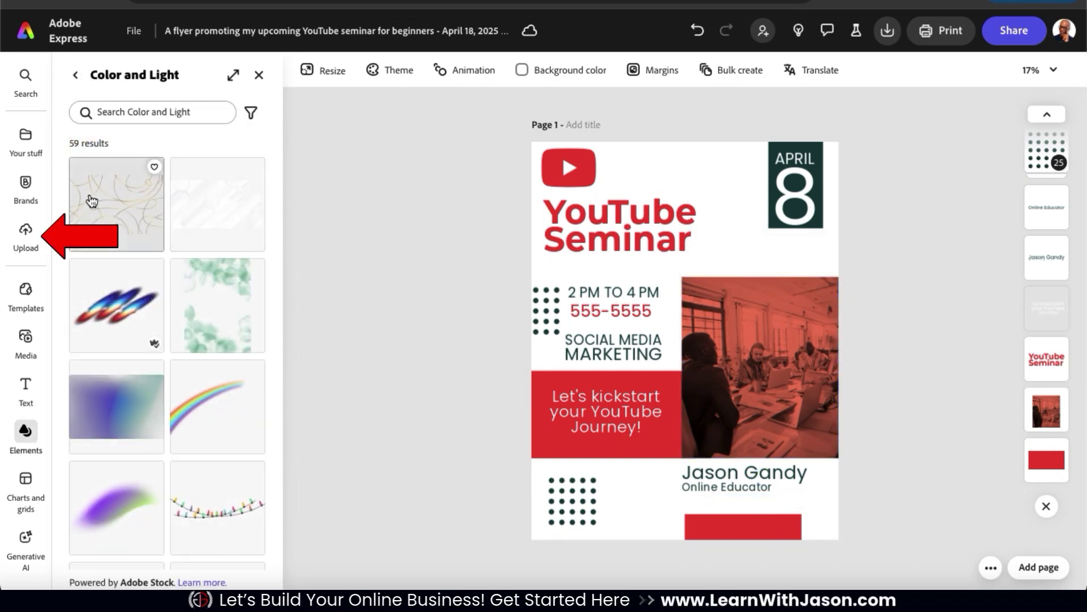
{"action": "left_click", "coordinate": [26, 232]}
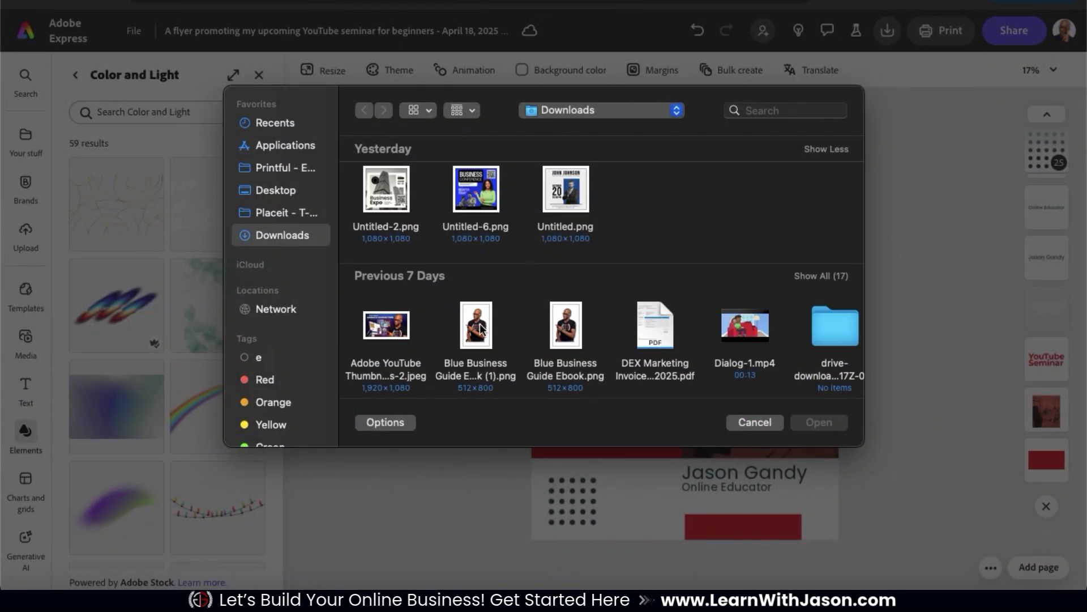
{"action": "double_click", "coordinate": [480, 324]}
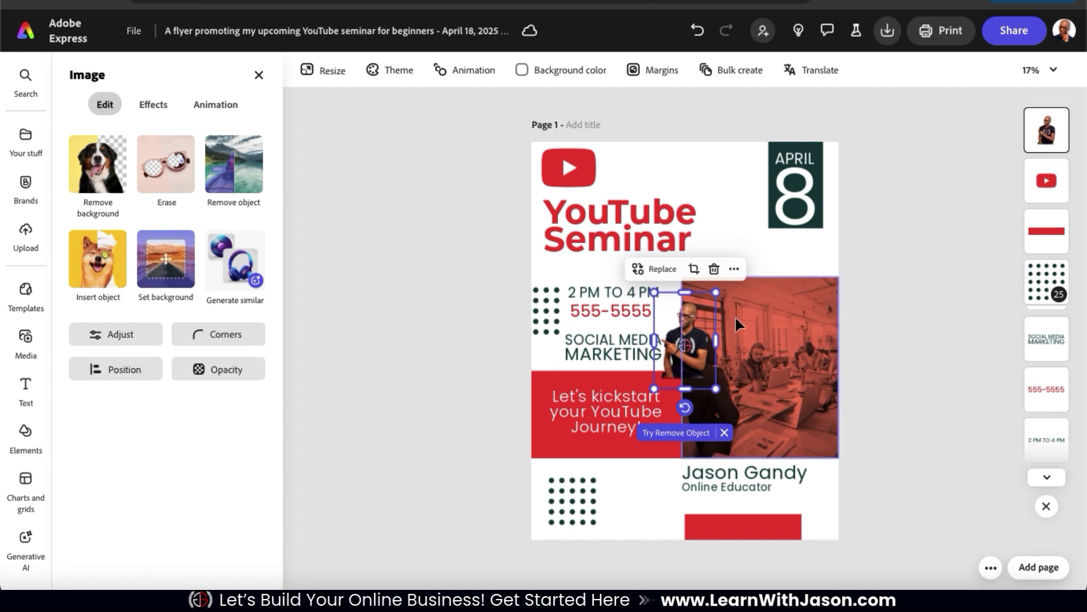
{"action": "left_click_drag", "start_coordinate": [701, 330], "coordinate": [773, 324]}
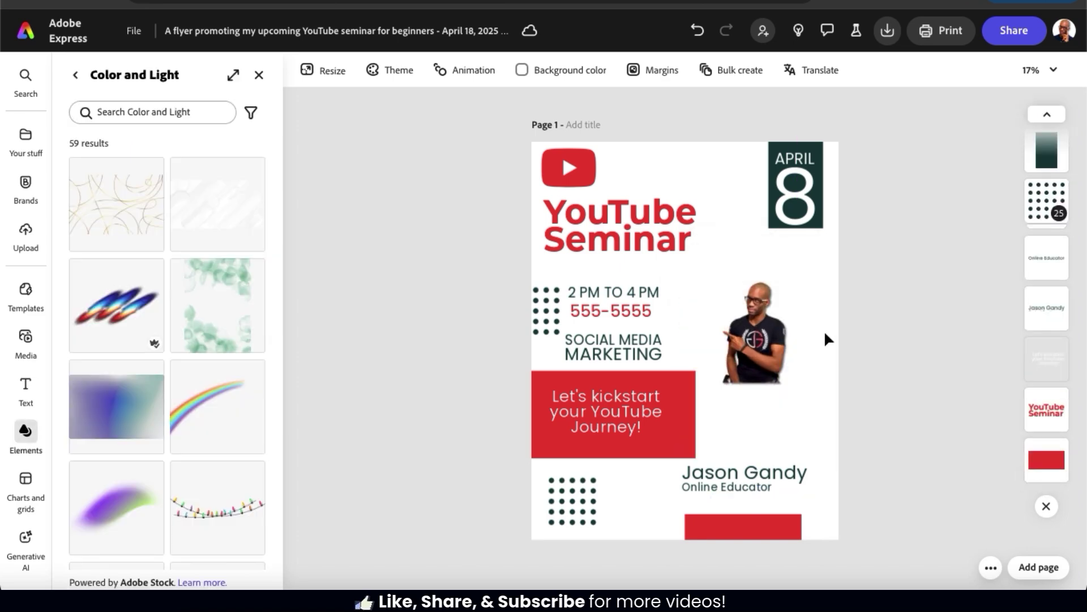
{"action": "left_click", "coordinate": [756, 334]}
{"action": "left_click_drag", "start_coordinate": [800, 387], "coordinate": [891, 476]}
{"action": "left_click_drag", "start_coordinate": [714, 268], "coordinate": [680, 223]}
{"action": "left_click_drag", "start_coordinate": [759, 295], "coordinate": [777, 311]}
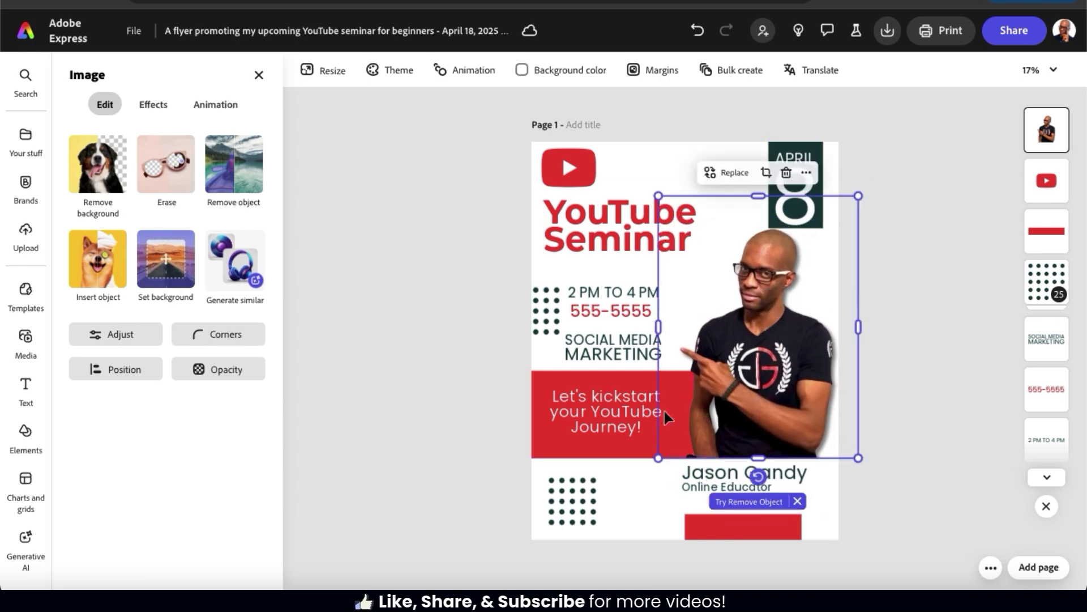
Right-align the Online Educator caption and shift it right beneath the photo
{"action": "left_click", "coordinate": [758, 412]}
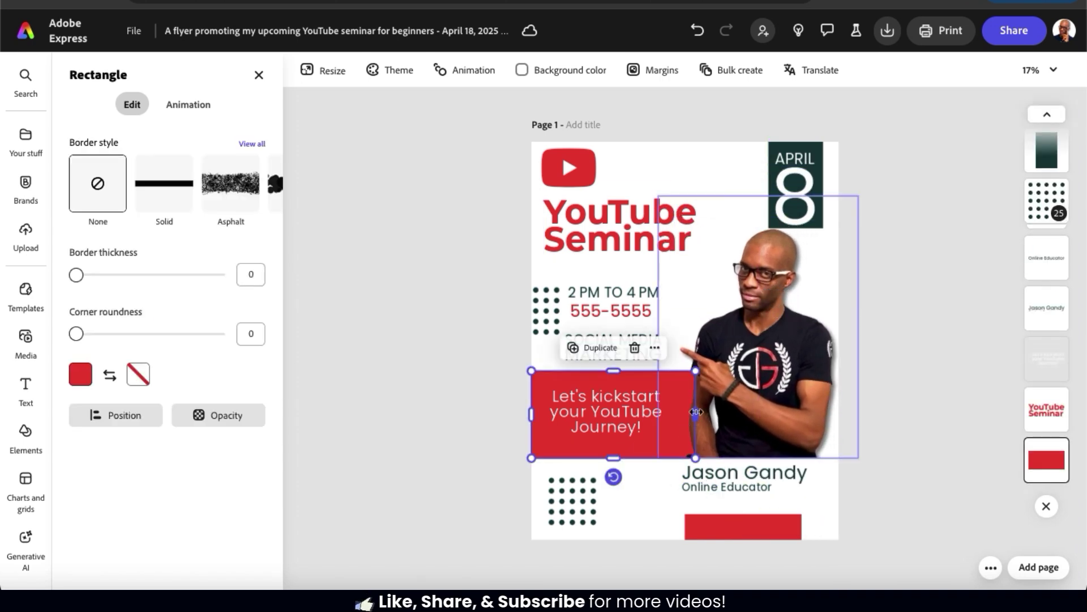
{"action": "left_click", "coordinate": [881, 398]}
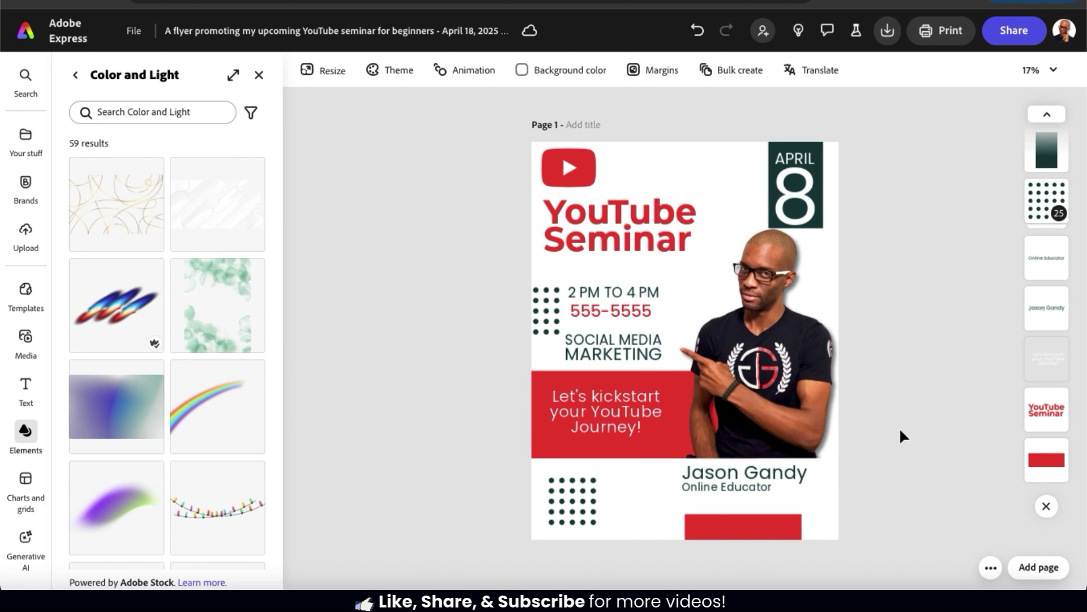
{"action": "left_click", "coordinate": [765, 487]}
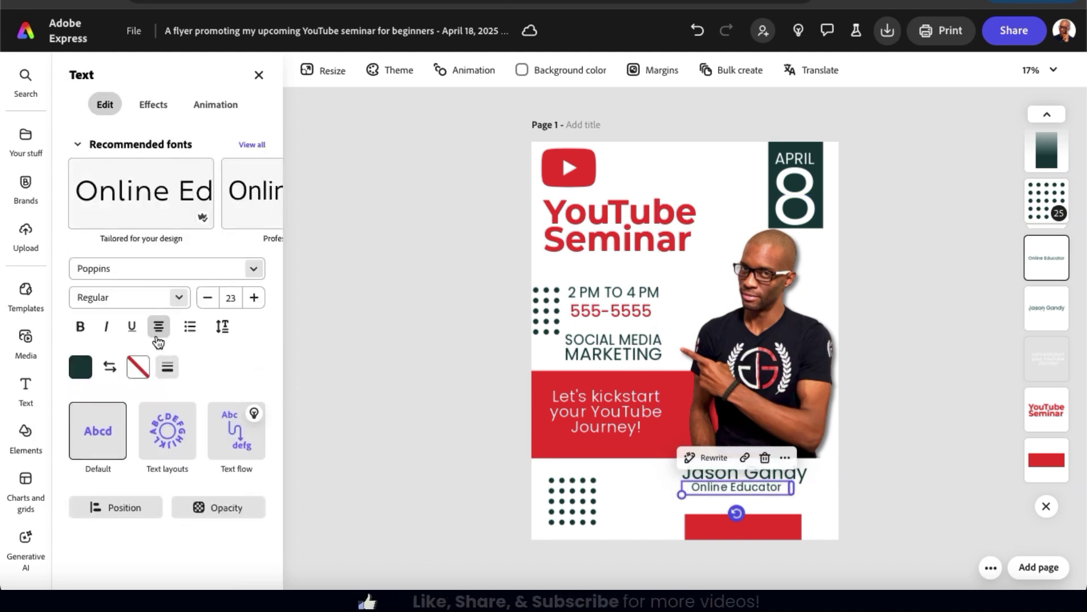
{"action": "left_click", "coordinate": [158, 337]}
{"action": "mouse_move", "coordinate": [764, 488]}
{"action": "left_mouse_down"}
{"action": "mouse_move", "coordinate": [754, 486]}
{"action": "mouse_move", "coordinate": [793, 487]}
{"action": "mouse_move", "coordinate": [798, 474]}
{"action": "left_mouse_up"}
{"action": "key", "text": "Escape"}
{"action": "left_click", "coordinate": [132, 112]}
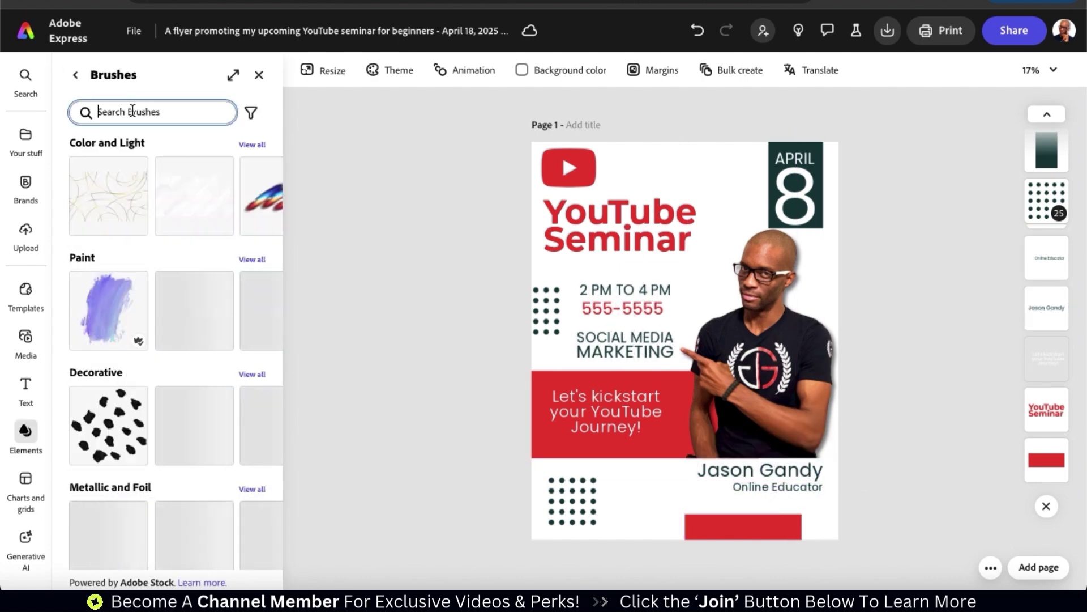
Search brushes for 'cirlle' and place an enlarged thin red circle beside the APRIL 8 box
{"action": "type", "text": "cirl"}
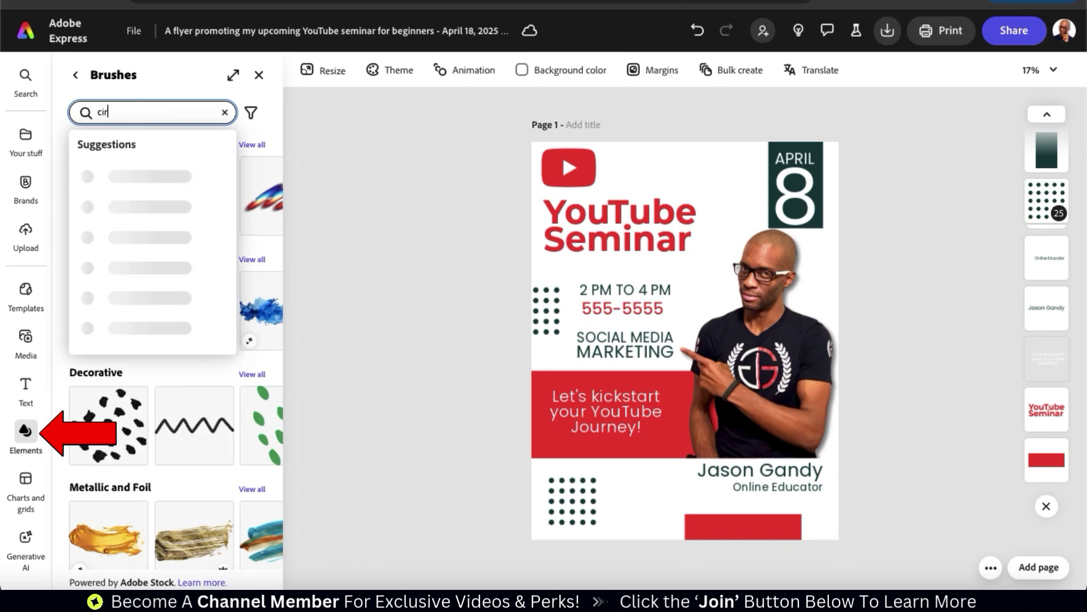
{"action": "type", "text": "le"}
{"action": "key", "text": "Return"}
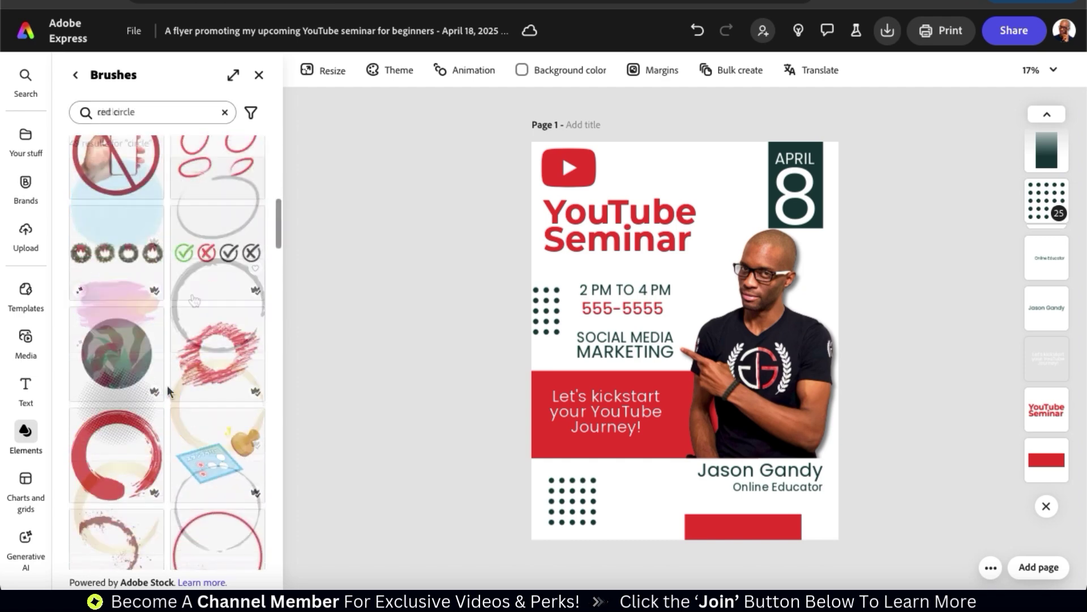
{"action": "scroll", "coordinate": [167, 385], "scroll_direction": "down", "scroll_amount": 5}
{"action": "scroll", "coordinate": [168, 385], "scroll_direction": "down", "scroll_amount": 3}
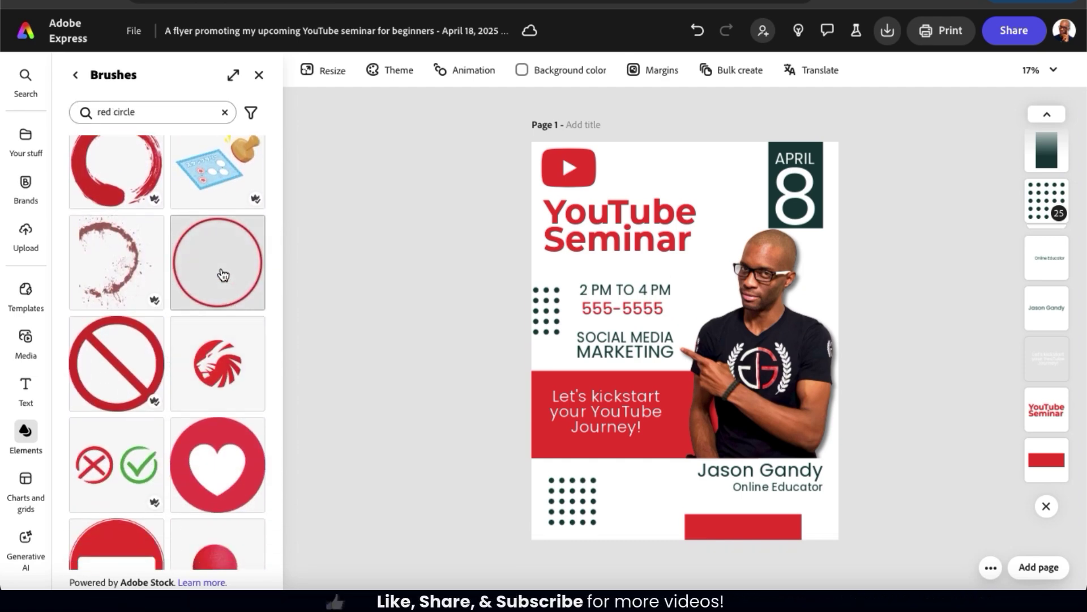
{"action": "left_click", "coordinate": [224, 274]}
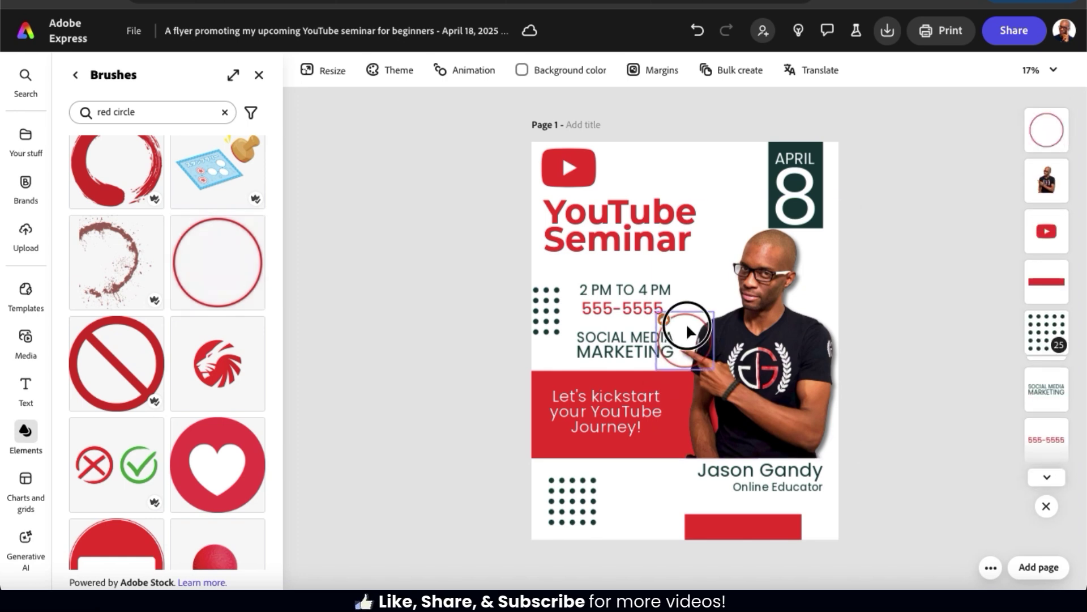
{"action": "left_click_drag", "start_coordinate": [687, 328], "coordinate": [738, 157]}
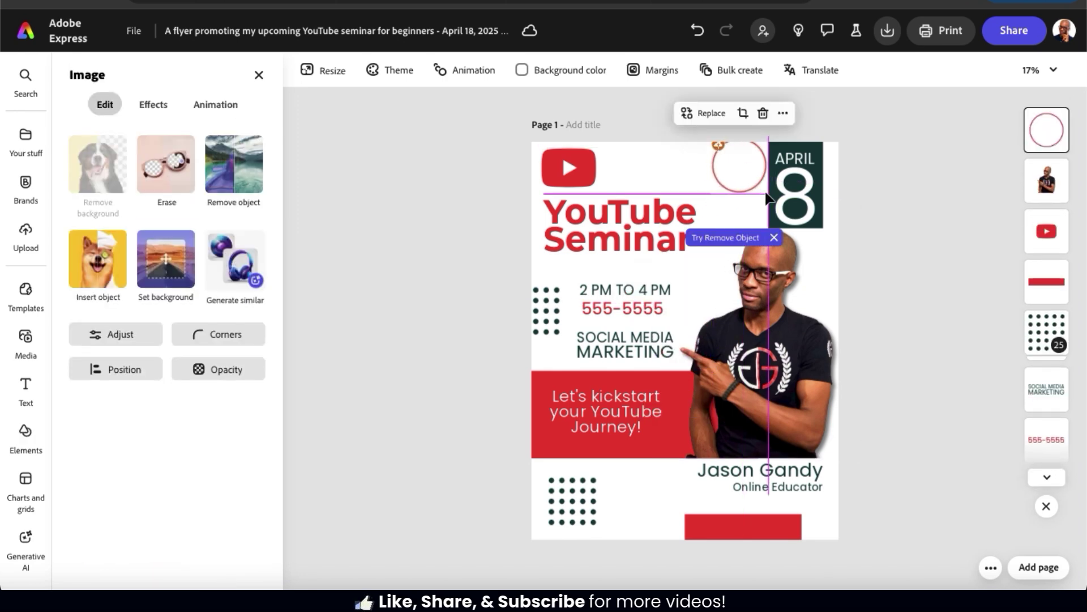
{"action": "left_click_drag", "start_coordinate": [767, 204], "coordinate": [847, 192]}
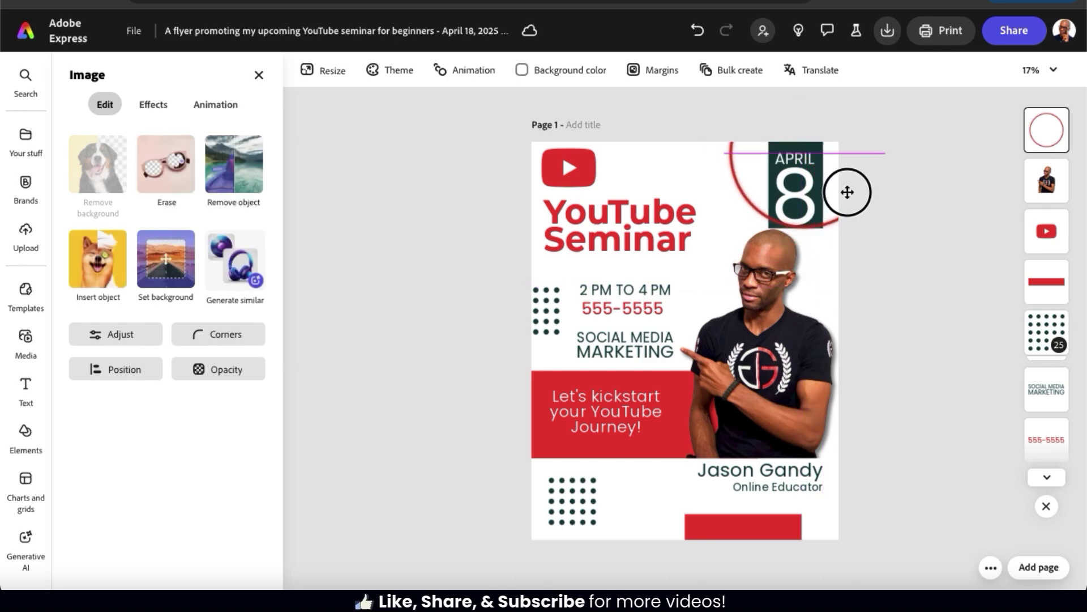
{"action": "left_click", "coordinate": [847, 192]}
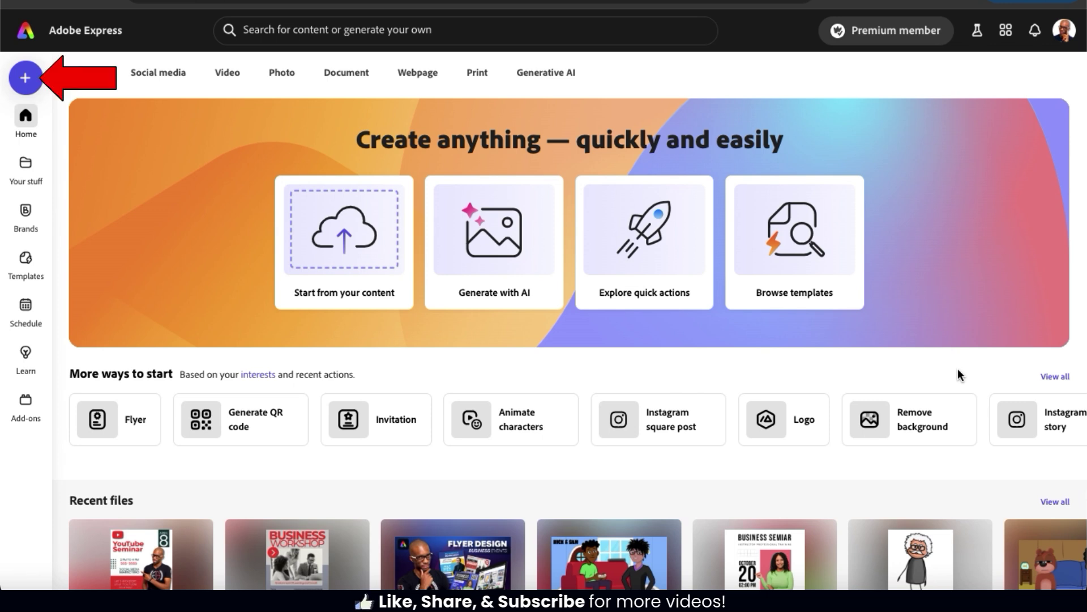
Start a QR code from Quick actions and paste the website address as its link
{"action": "left_click", "coordinate": [33, 85]}
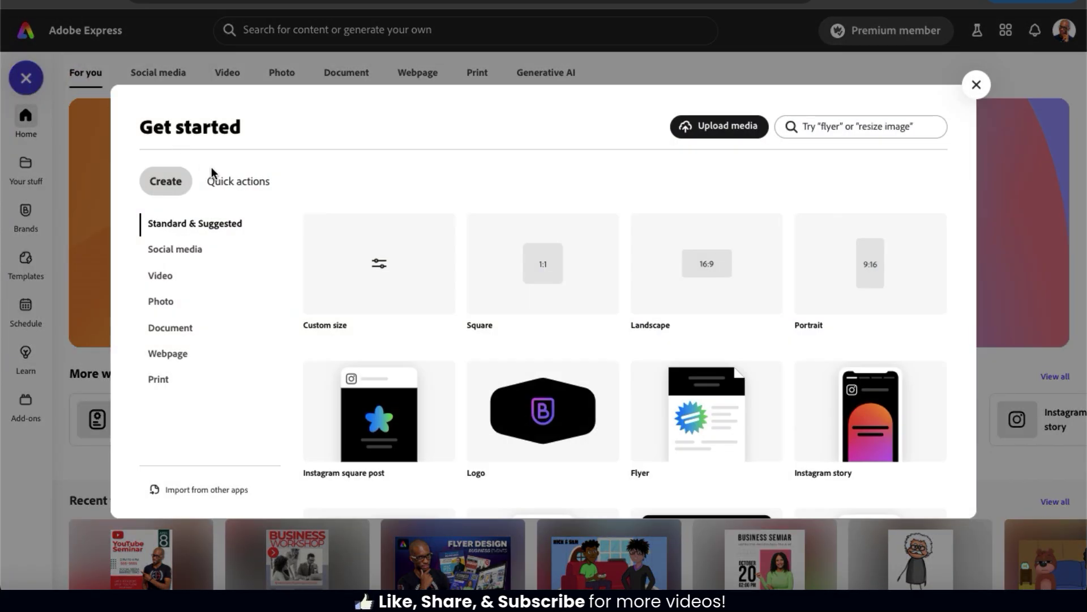
{"action": "left_click", "coordinate": [232, 190]}
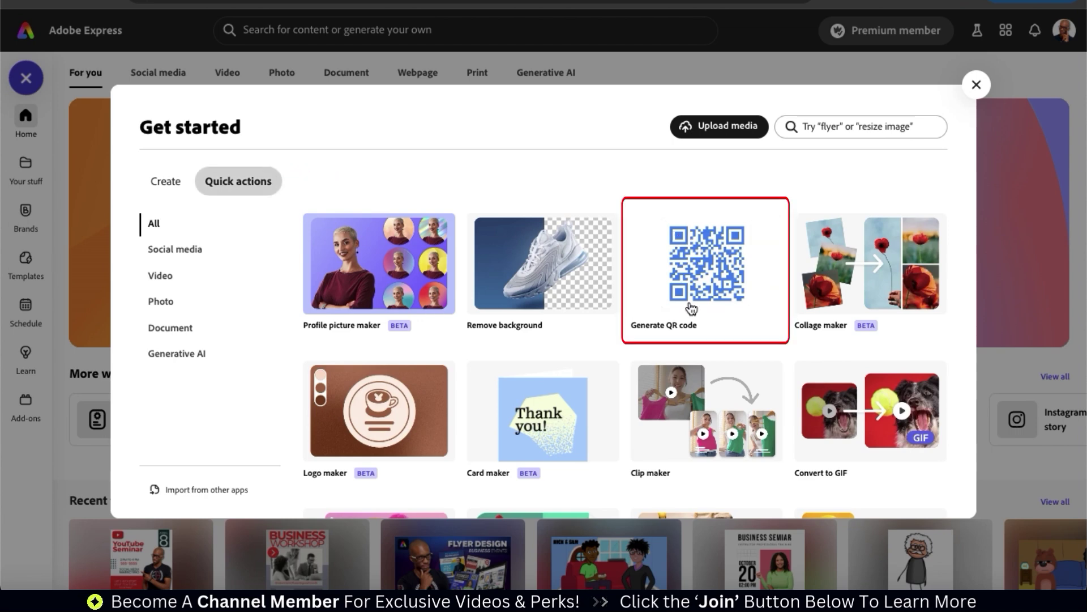
{"action": "left_click", "coordinate": [732, 265]}
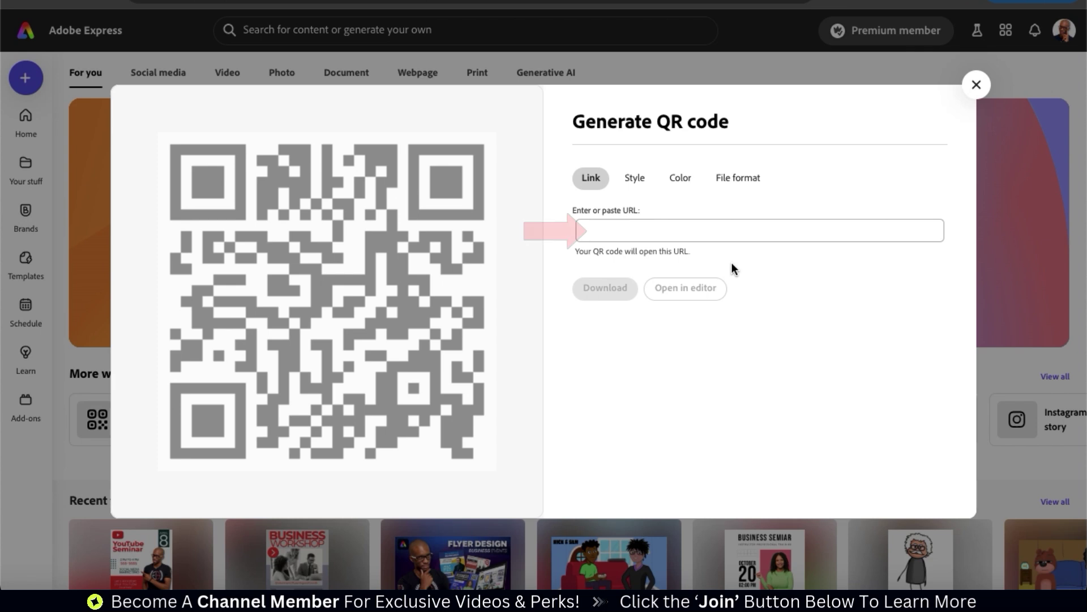
{"action": "left_click", "coordinate": [677, 230]}
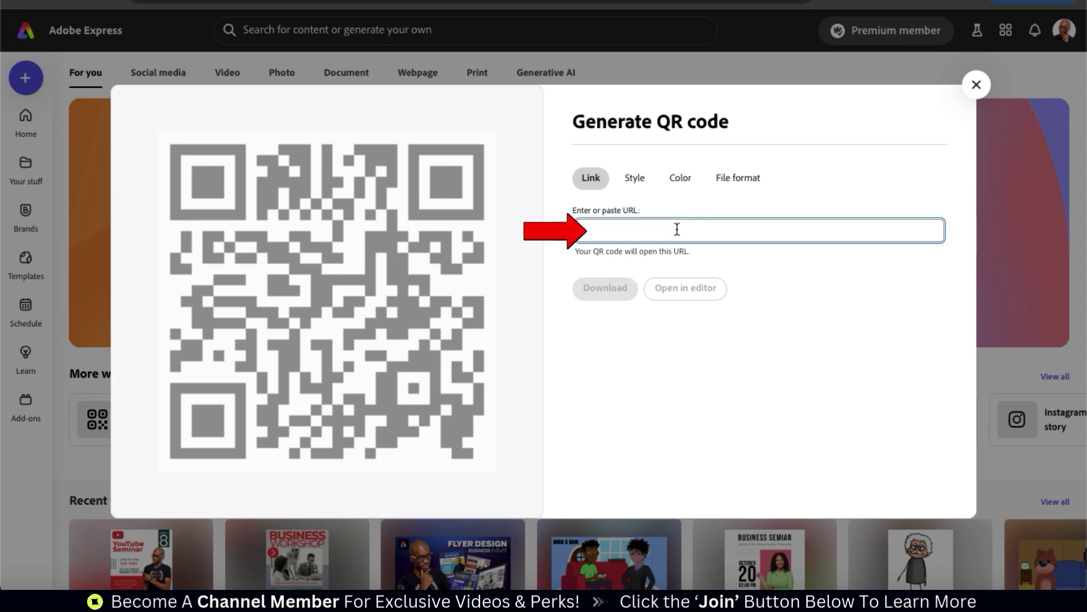
{"action": "right_click", "coordinate": [676, 230]}
{"action": "left_click", "coordinate": [699, 343]}
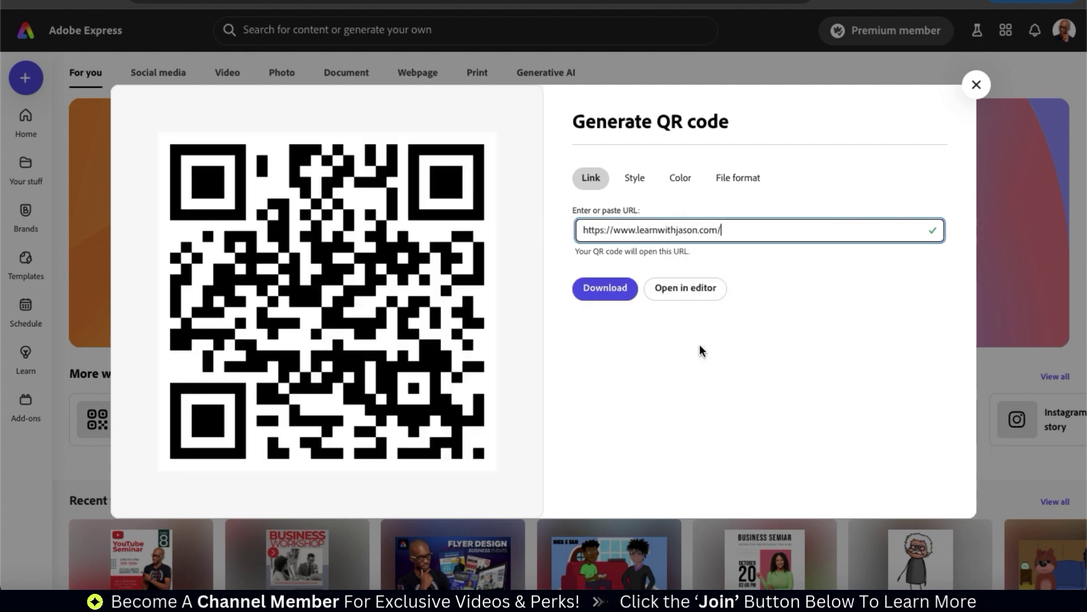
Style the QR code with round dots, rounded marker borders and square marker centres
{"action": "left_click", "coordinate": [636, 185]}
{"action": "left_click", "coordinate": [622, 233]}
{"action": "left_click", "coordinate": [656, 232]}
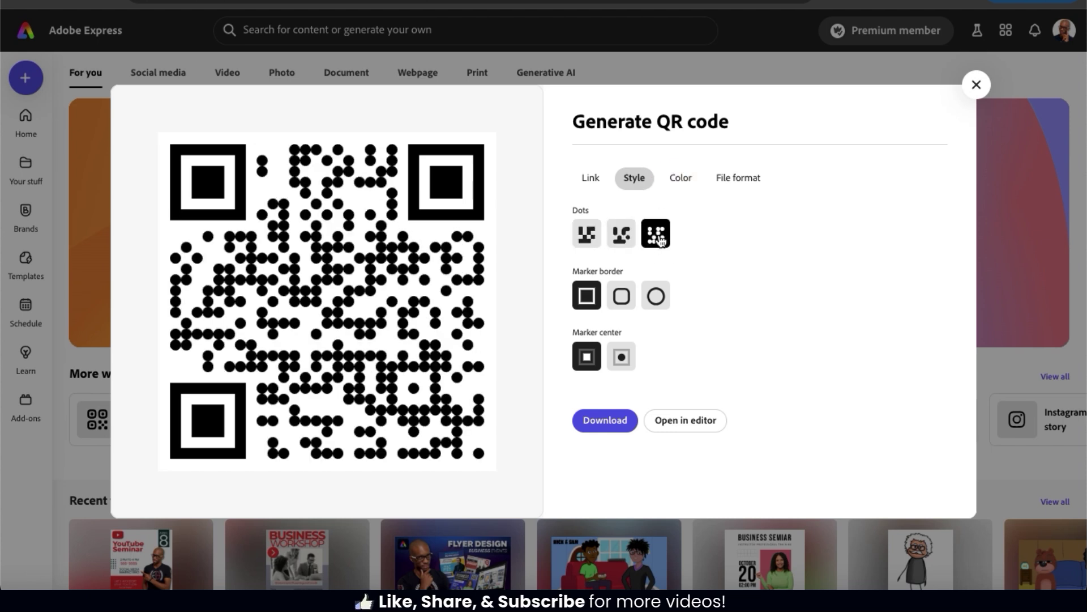
{"action": "left_click", "coordinate": [622, 295]}
{"action": "left_click", "coordinate": [656, 295]}
{"action": "left_click", "coordinate": [626, 301]}
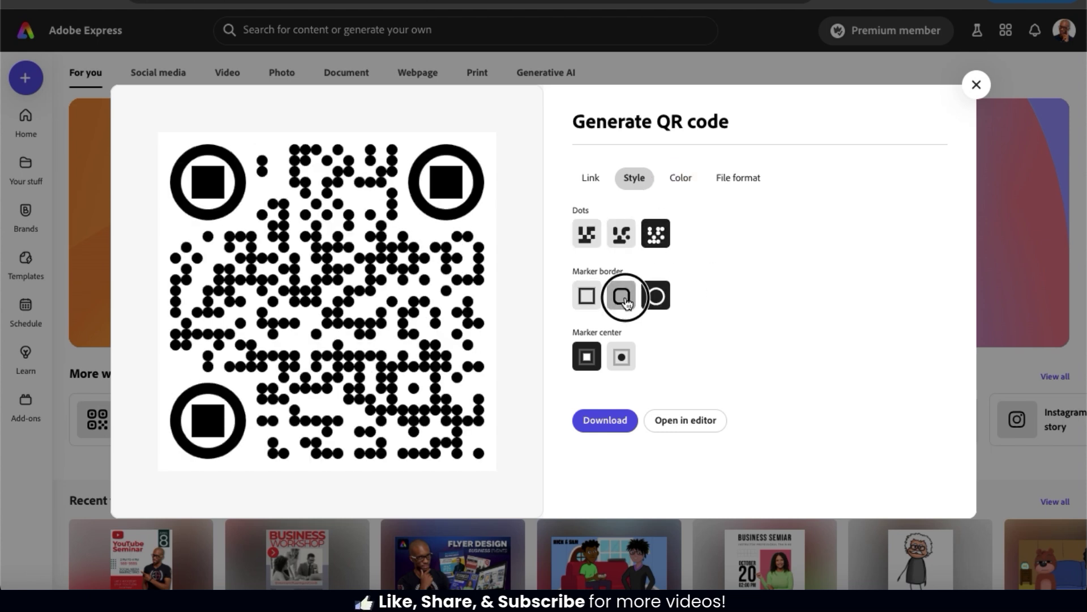
{"action": "left_click", "coordinate": [621, 357]}
{"action": "left_click", "coordinate": [595, 362]}
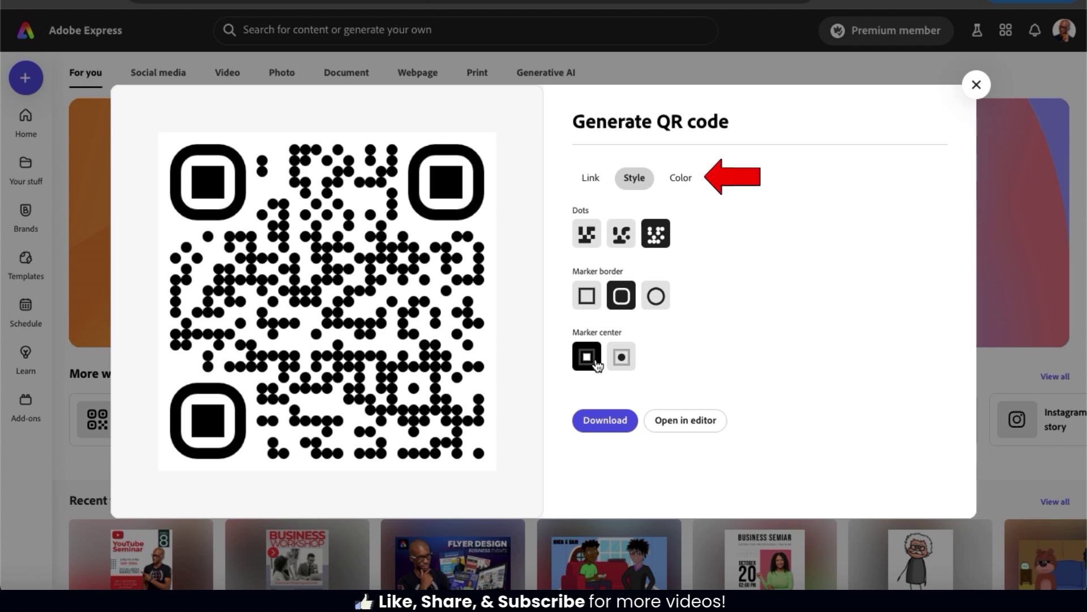
Make the QR code black, download it as PNG and return to the flyer editor
{"action": "left_click", "coordinate": [681, 182]}
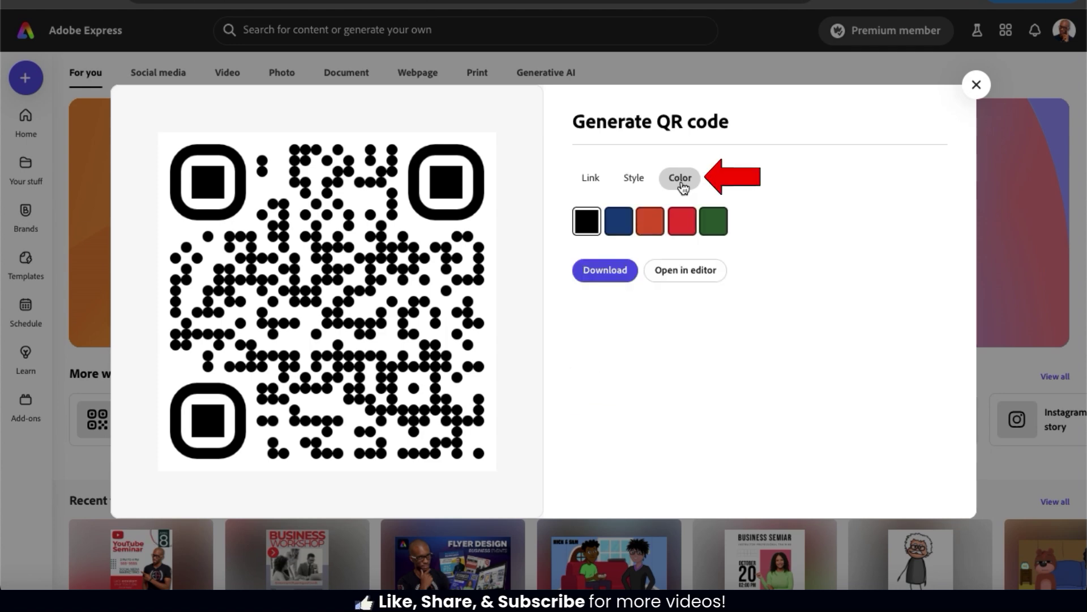
{"action": "left_click", "coordinate": [656, 232]}
{"action": "left_click", "coordinate": [687, 226]}
{"action": "left_click", "coordinate": [619, 222]}
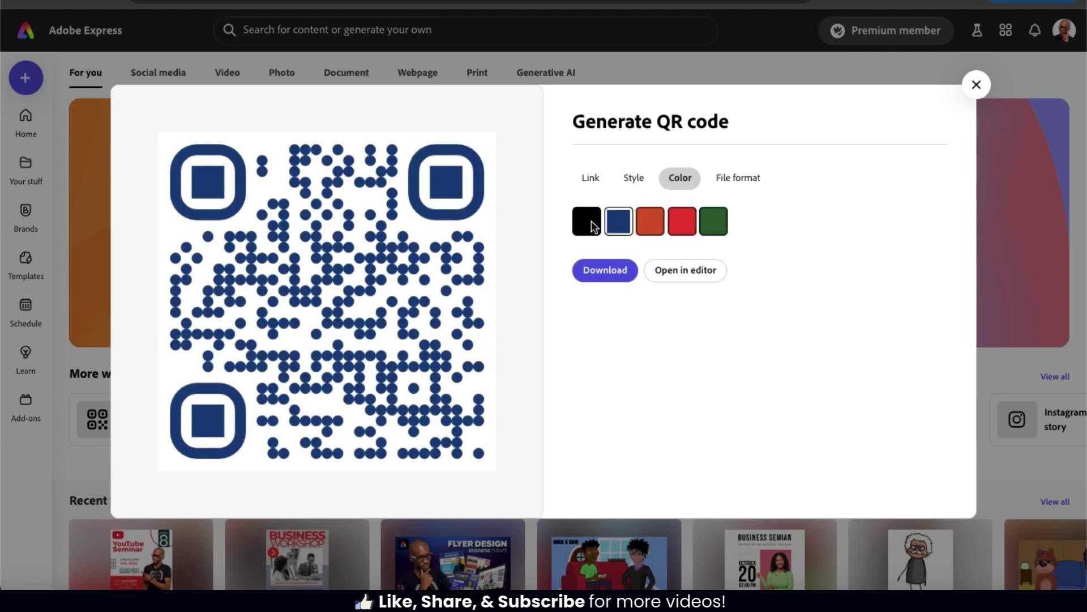
{"action": "left_click", "coordinate": [591, 222]}
{"action": "left_click", "coordinate": [728, 180]}
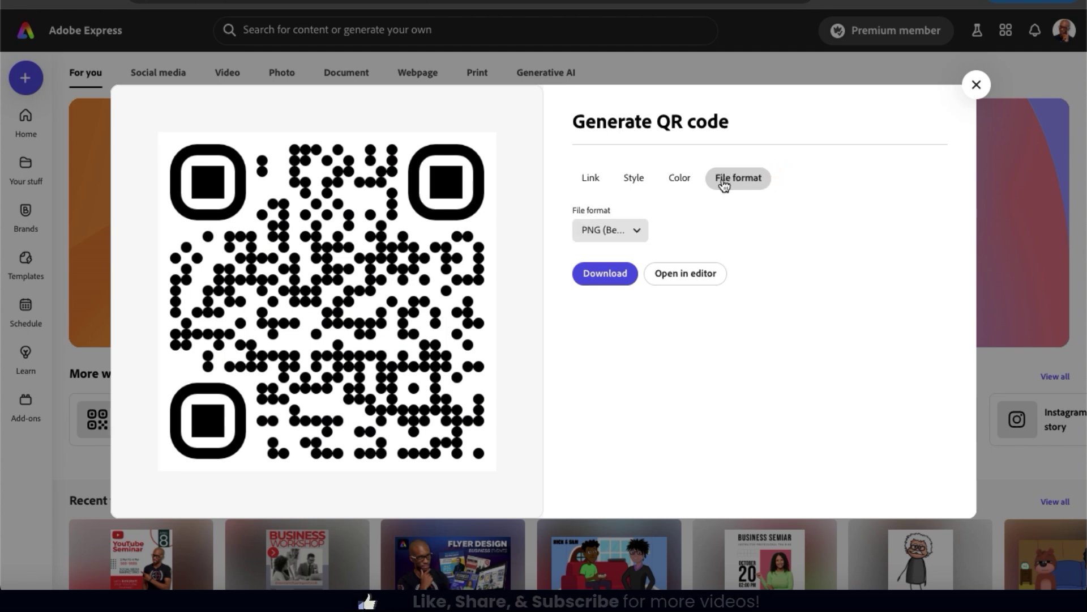
{"action": "left_click", "coordinate": [600, 188]}
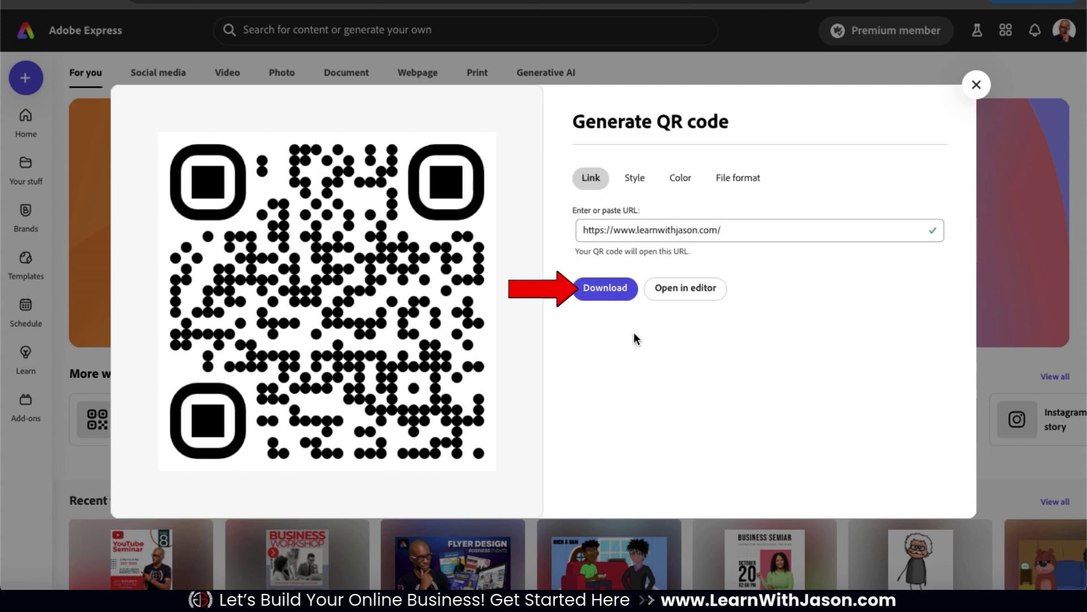
{"action": "left_click", "coordinate": [602, 295]}
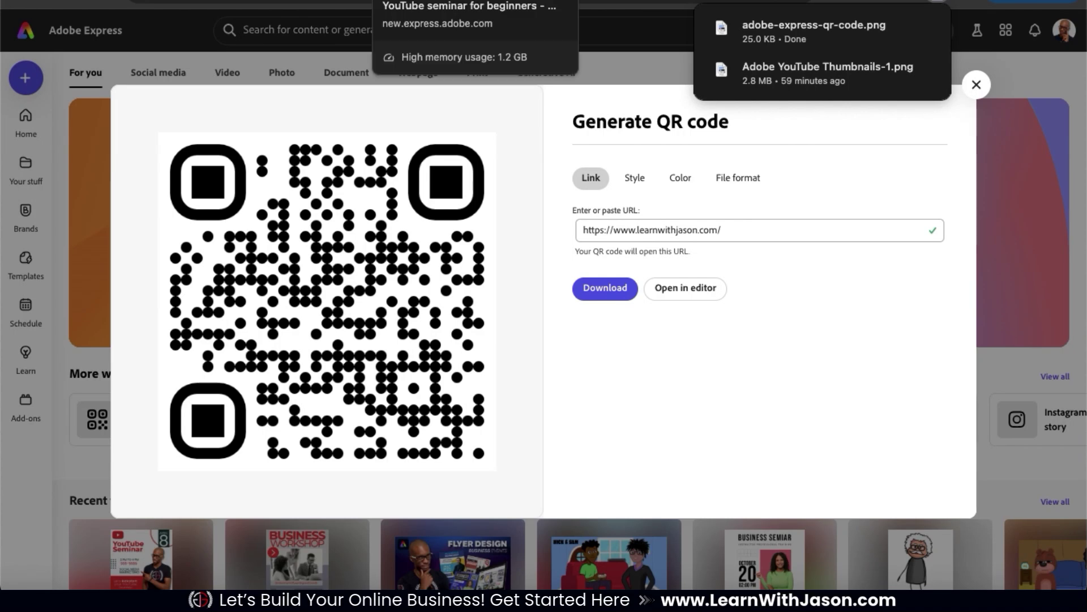
{"action": "left_click", "coordinate": [500, 6]}
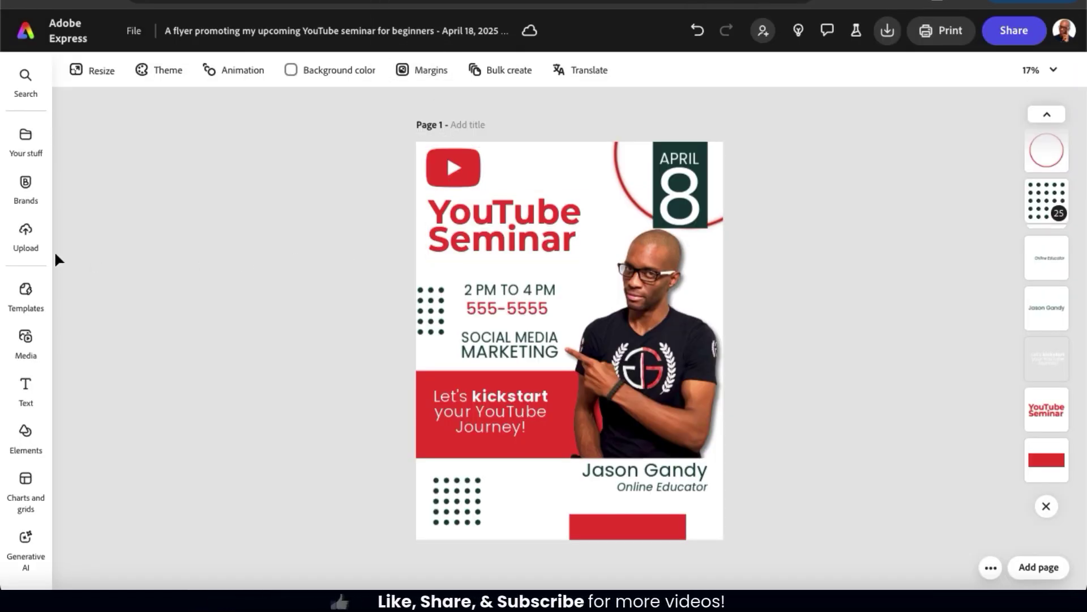
Upload the downloaded QR code image and move the dot grid to the bottom-right corner
{"action": "left_click", "coordinate": [26, 233]}
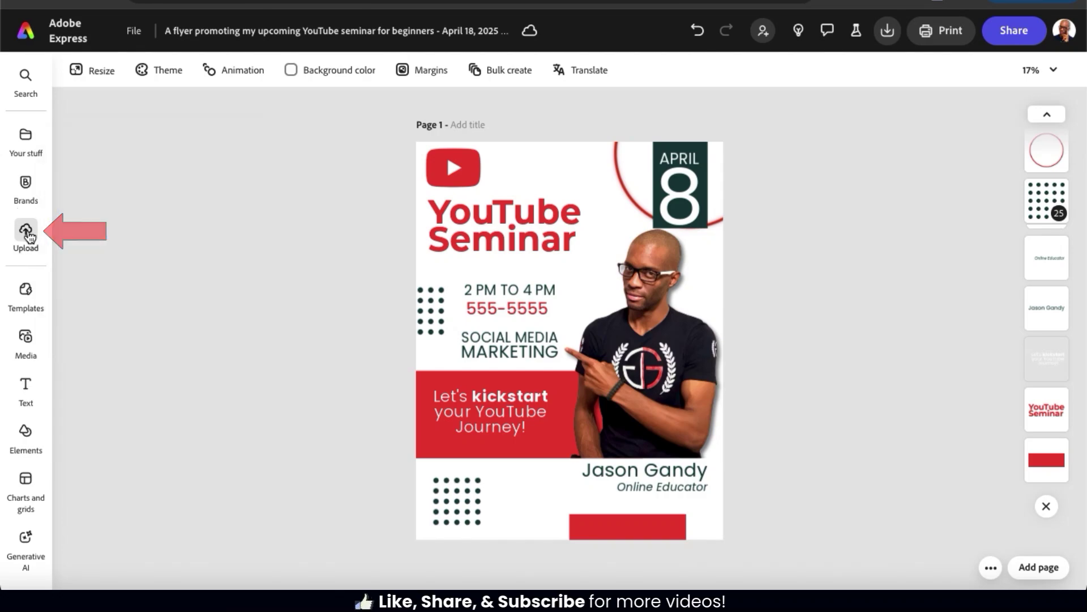
{"action": "double_click", "coordinate": [381, 194]}
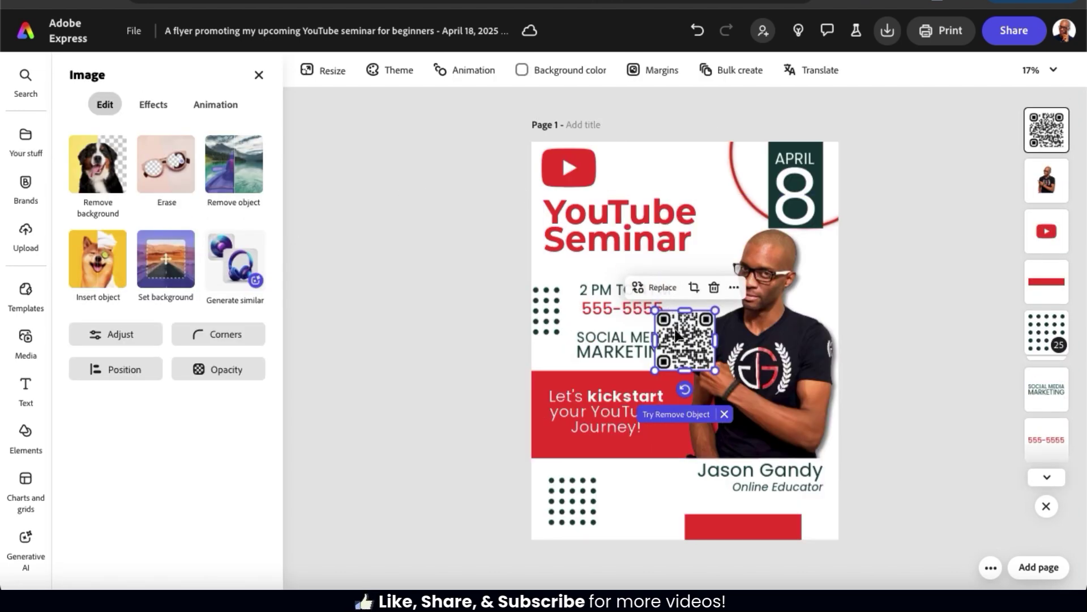
{"action": "left_click_drag", "start_coordinate": [586, 485], "coordinate": [825, 517]}
Nudge the red bar slightly left and place the QR code, slightly enlarged, bottom-left
{"action": "left_click", "coordinate": [729, 521]}
{"action": "left_click_drag", "start_coordinate": [728, 522], "coordinate": [718, 518]}
{"action": "left_click_drag", "start_coordinate": [684, 340], "coordinate": [555, 500]}
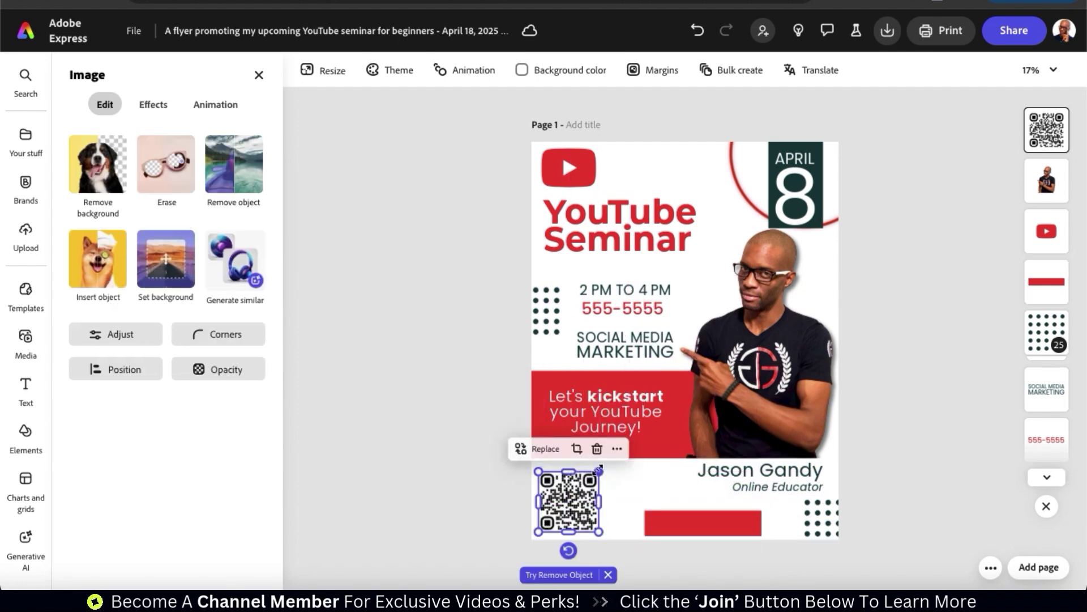
{"action": "left_click_drag", "start_coordinate": [597, 468], "coordinate": [601, 468]}
{"action": "left_click", "coordinate": [485, 451]}
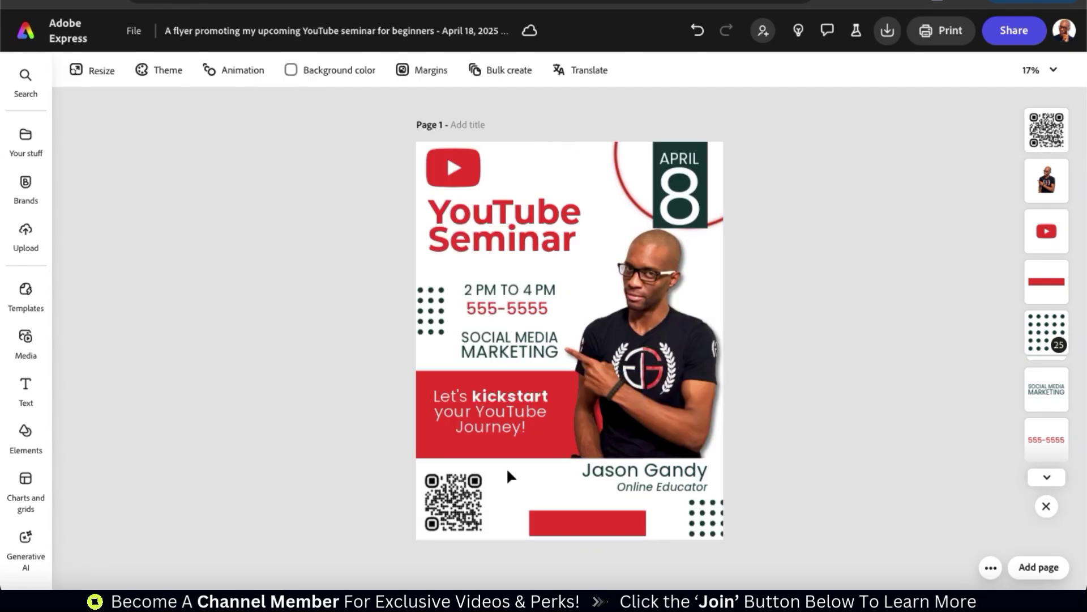
Widen the red bar leftward, set the address text on it, and trim its right edge
{"action": "left_click", "coordinate": [533, 522]}
{"action": "left_click_drag", "start_coordinate": [644, 522], "coordinate": [612, 521]}
{"action": "left_click_drag", "start_coordinate": [703, 524], "coordinate": [684, 552]}
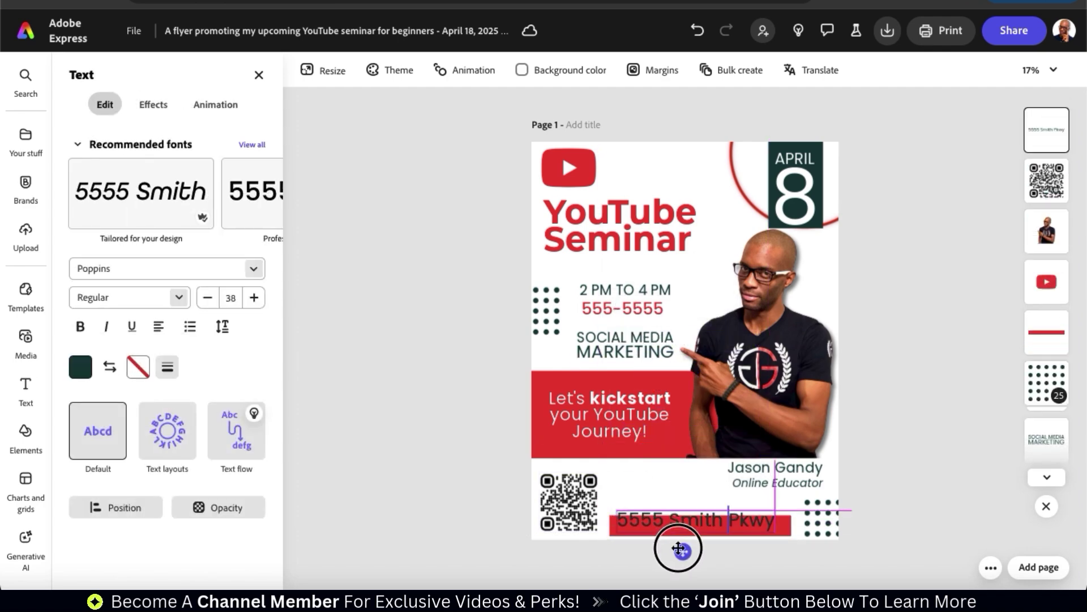
{"action": "left_click", "coordinate": [782, 527]}
{"action": "left_click_drag", "start_coordinate": [791, 525], "coordinate": [751, 529]}
Deselect the bar and close the page elements list and Text options
{"action": "left_click", "coordinate": [865, 503]}
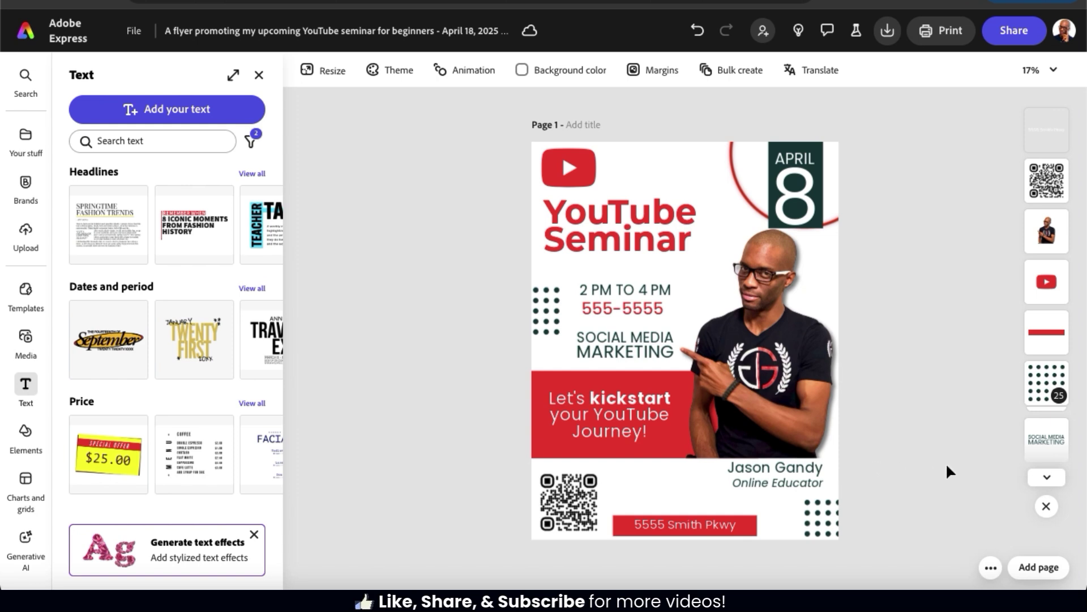
{"action": "left_click", "coordinate": [1046, 505]}
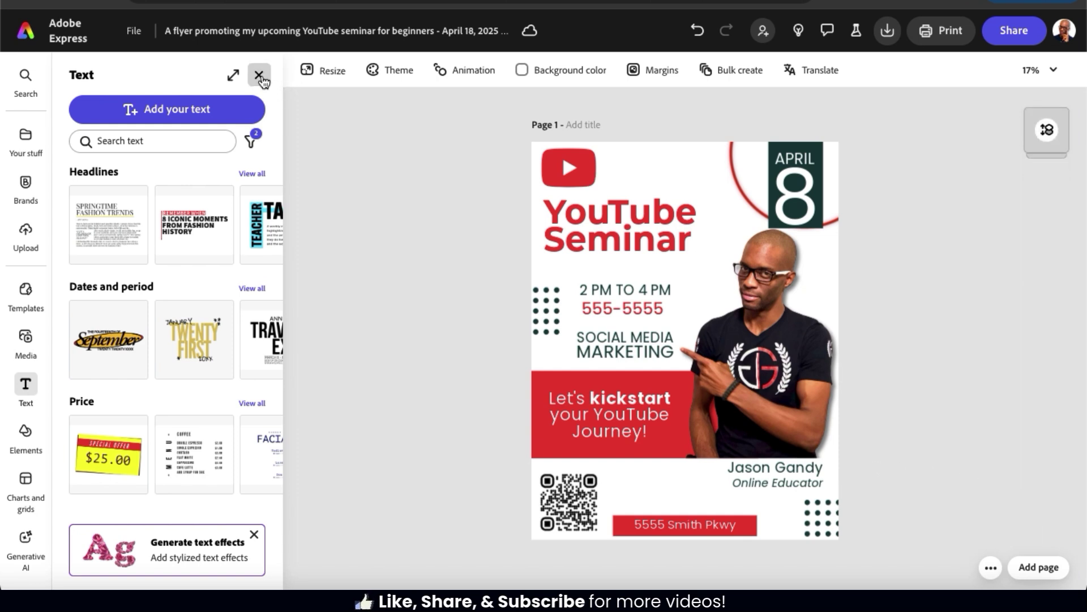
{"action": "left_click", "coordinate": [260, 79]}
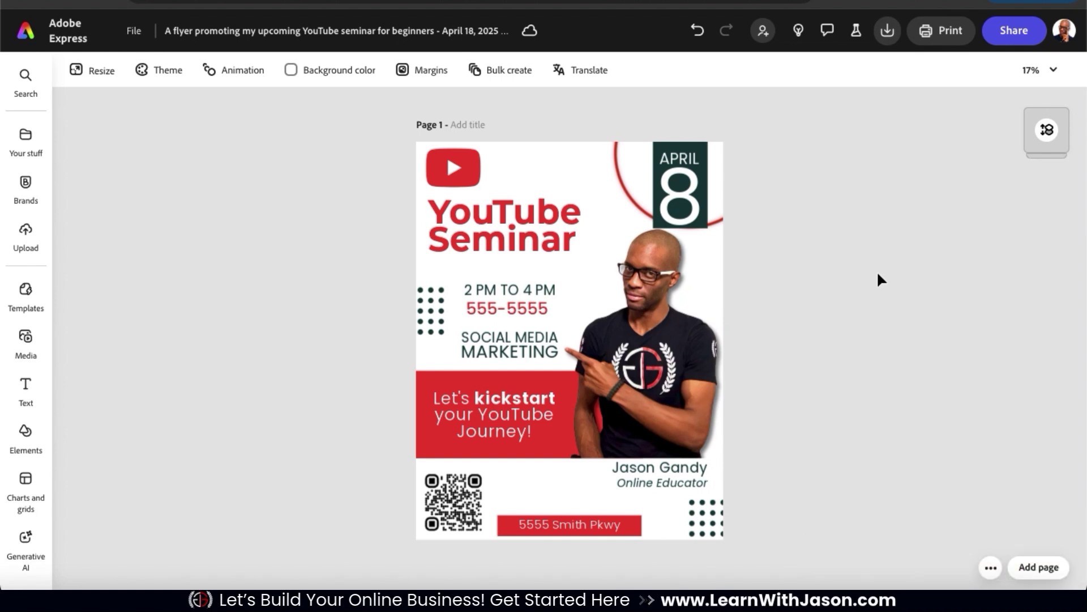
Preview the flyer print mockups: Hand, Single, Front & back, Stack and Curved
{"action": "left_click", "coordinate": [947, 39]}
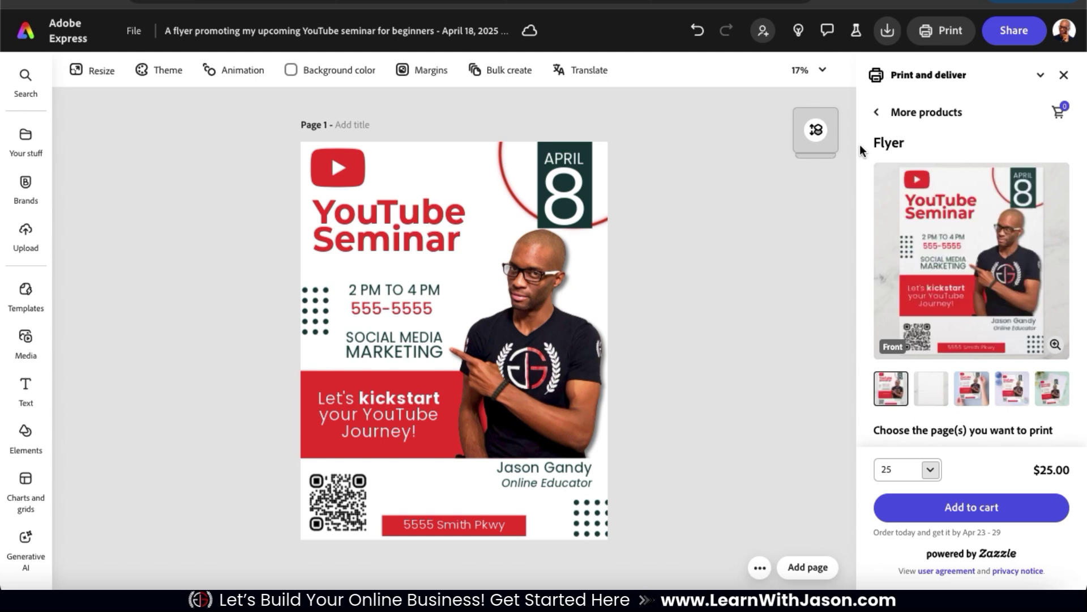
{"action": "left_click", "coordinate": [1057, 347]}
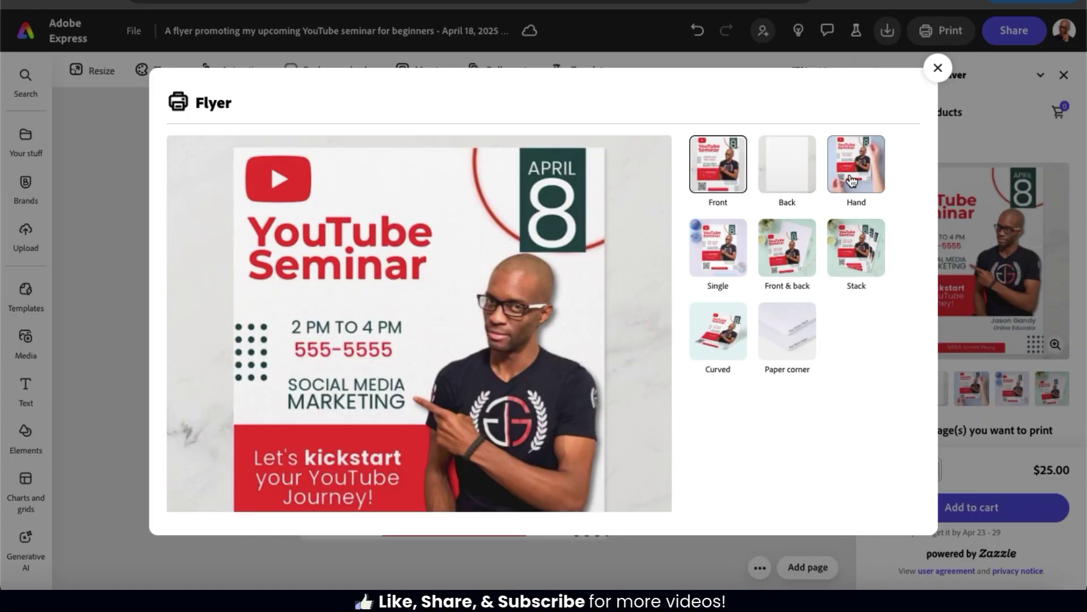
{"action": "left_click", "coordinate": [852, 180]}
{"action": "left_click", "coordinate": [731, 258]}
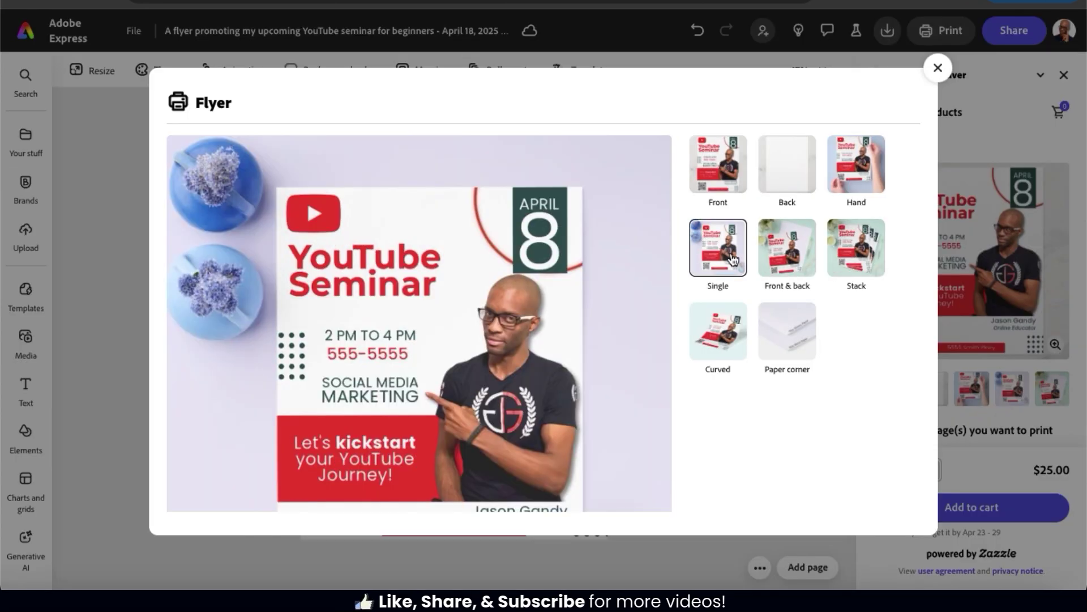
{"action": "left_click", "coordinate": [801, 265]}
{"action": "left_click", "coordinate": [855, 270]}
{"action": "left_click", "coordinate": [742, 351]}
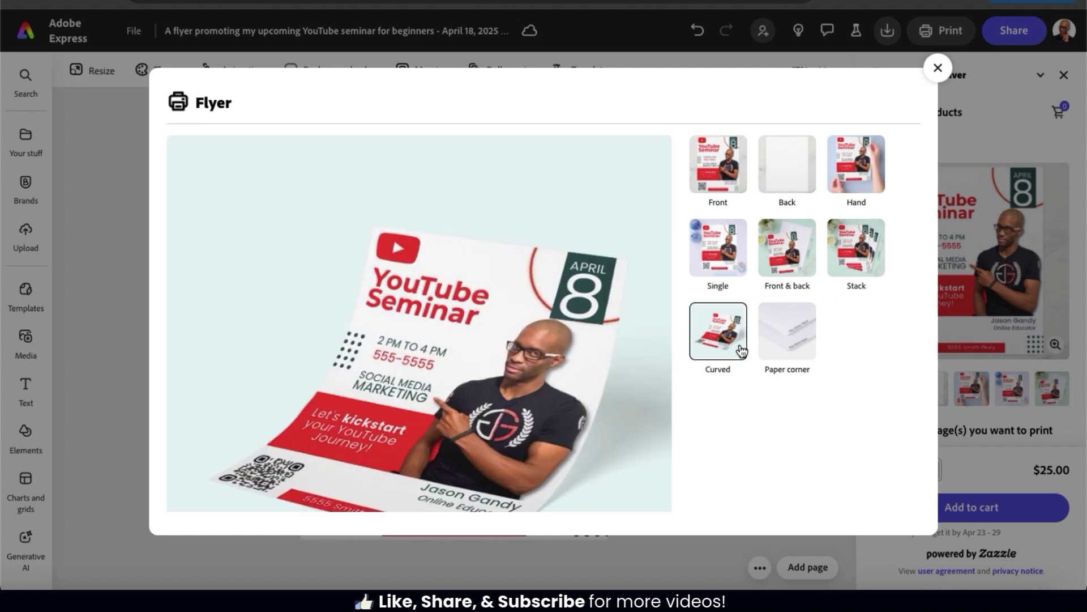
{"action": "left_click", "coordinate": [938, 68]}
Set the print quantity to 50 flyers, priced at $47.50
{"action": "left_click", "coordinate": [933, 472]}
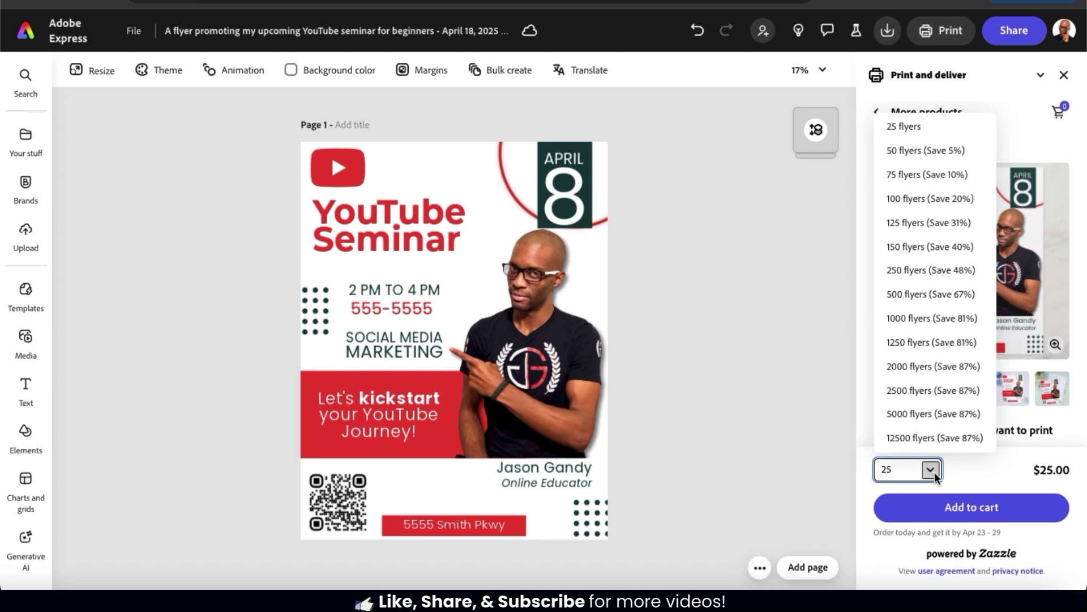
{"action": "left_click", "coordinate": [933, 443]}
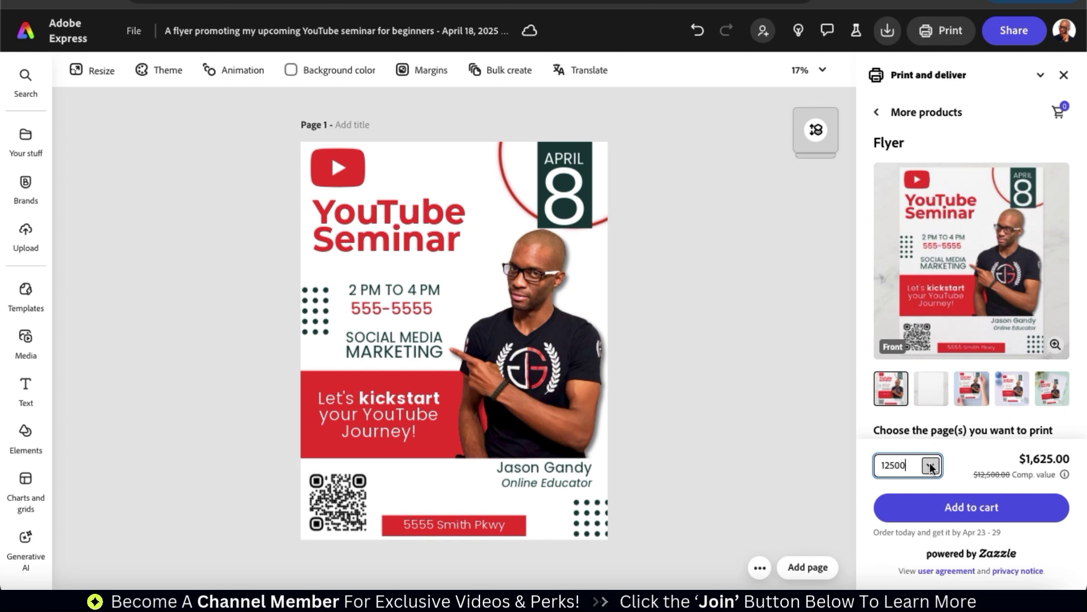
{"action": "left_click", "coordinate": [931, 466]}
{"action": "left_click", "coordinate": [907, 153]}
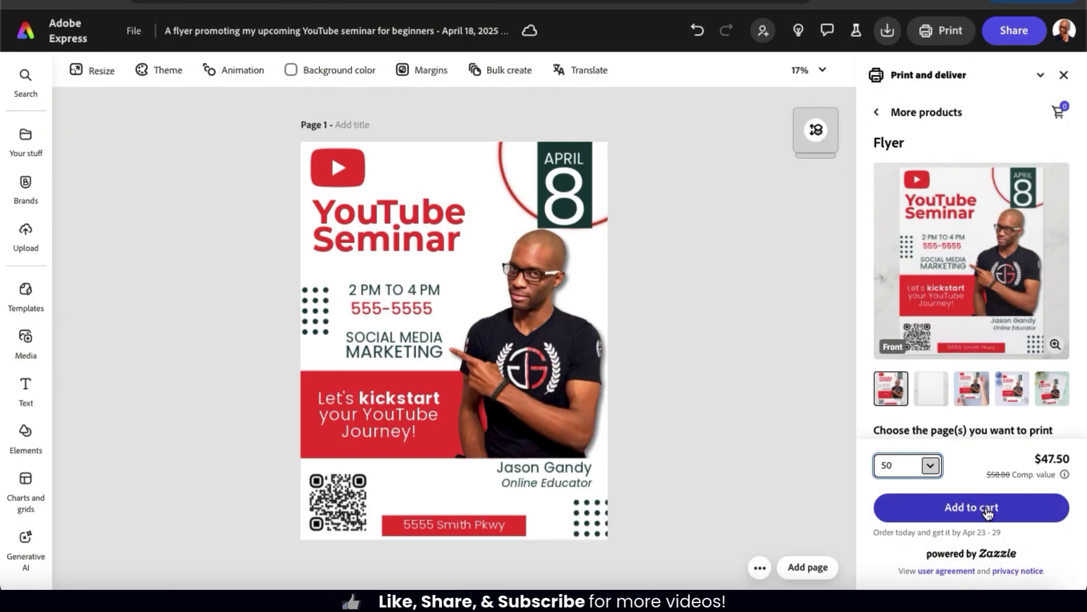
Close the print panel and download the flyer in PNG format
{"action": "left_click", "coordinate": [1065, 75]}
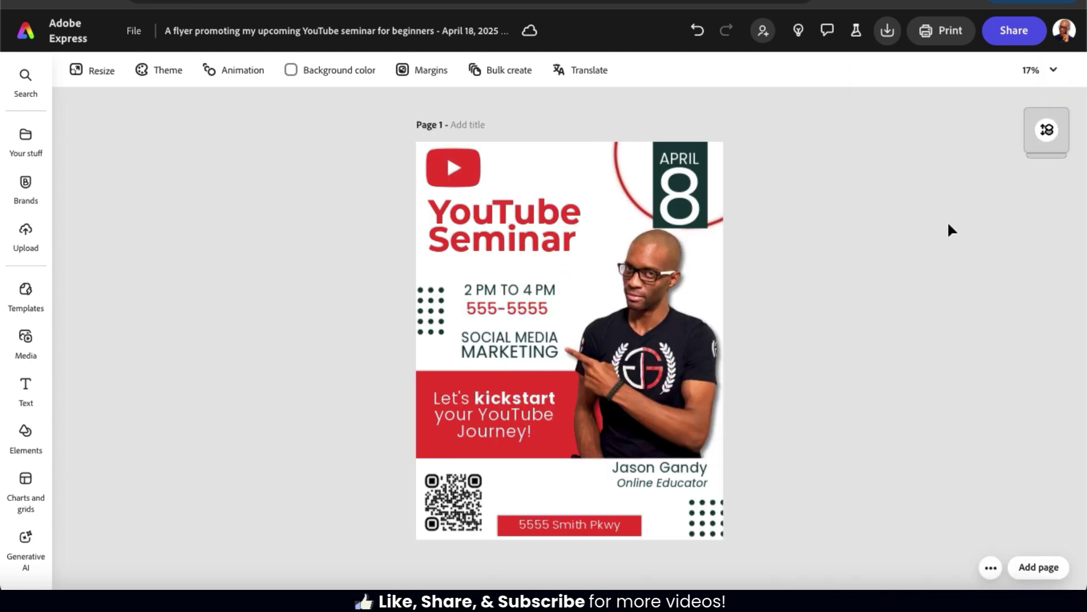
{"action": "left_click", "coordinate": [889, 31]}
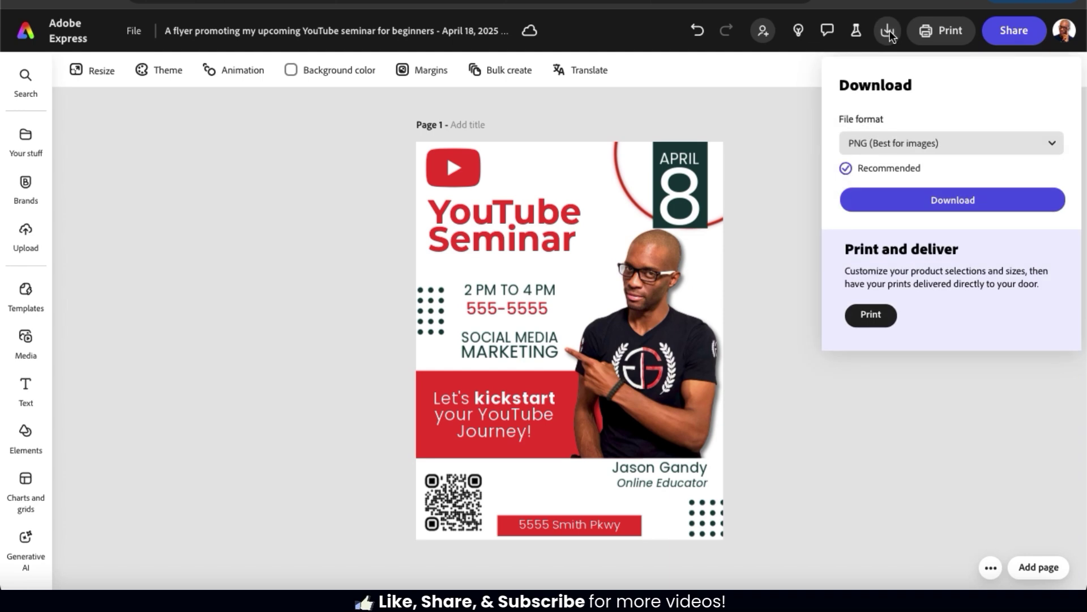
{"action": "left_click", "coordinate": [955, 204]}
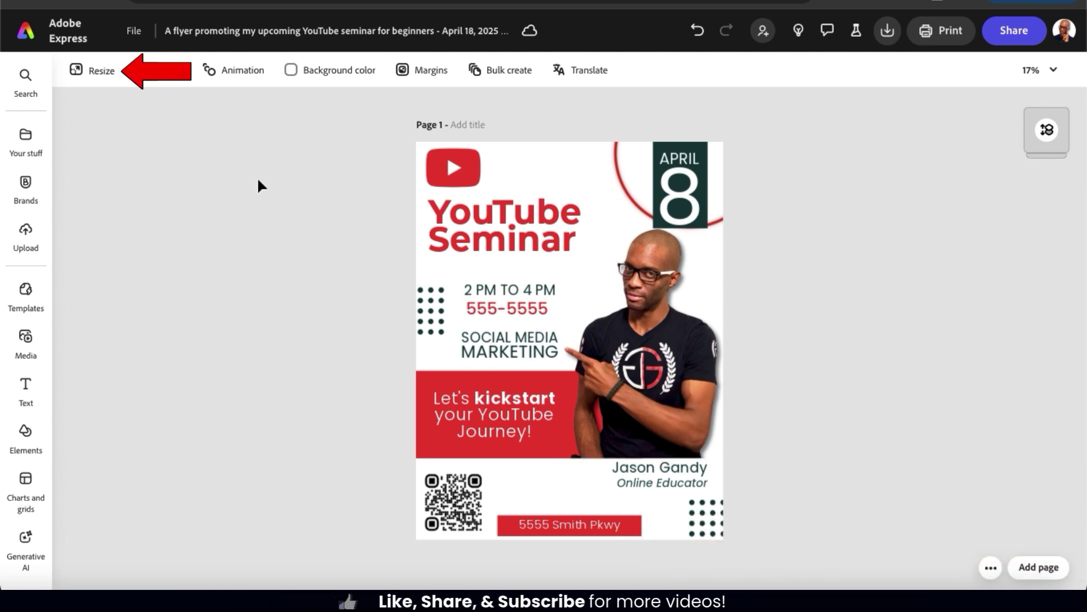
Duplicate the flyer resized to Instagram square post, Instagram story and Facebook event cover
{"action": "left_click", "coordinate": [95, 76]}
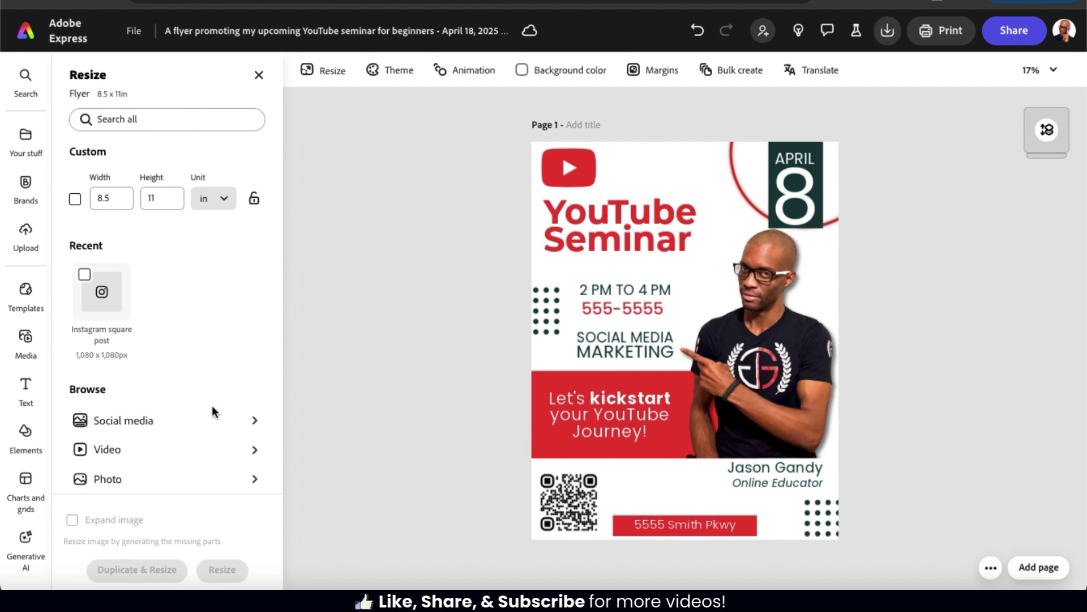
{"action": "left_click", "coordinate": [195, 429]}
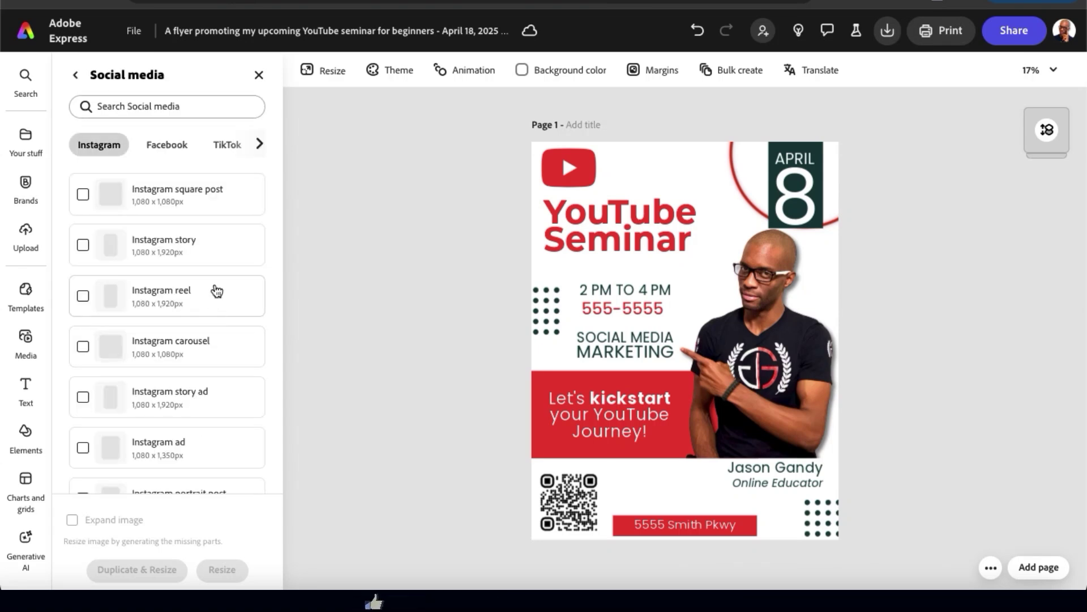
{"action": "left_click", "coordinate": [83, 195]}
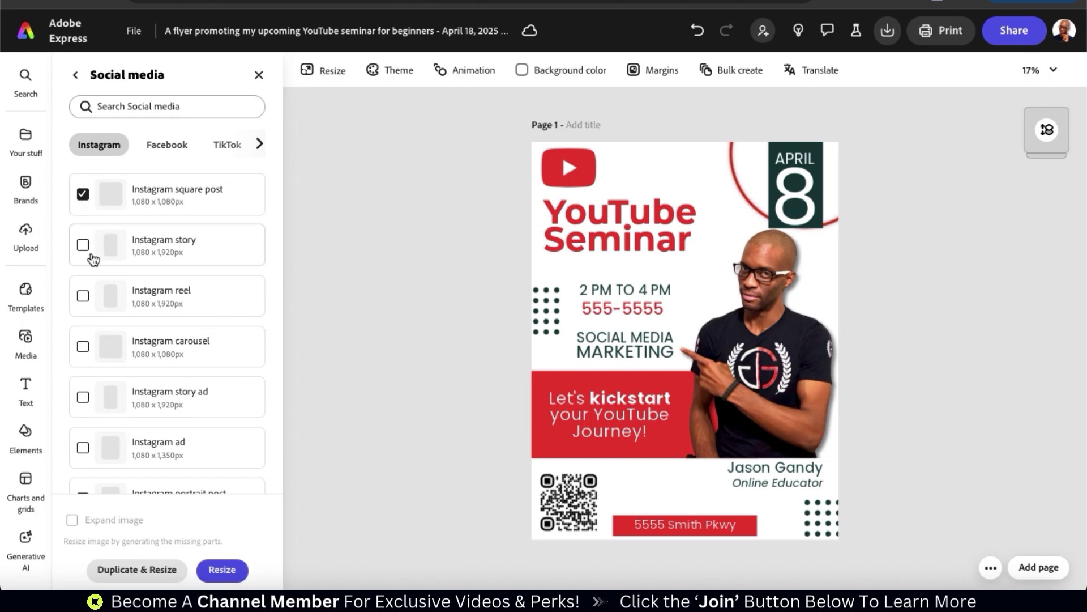
{"action": "left_click", "coordinate": [82, 249]}
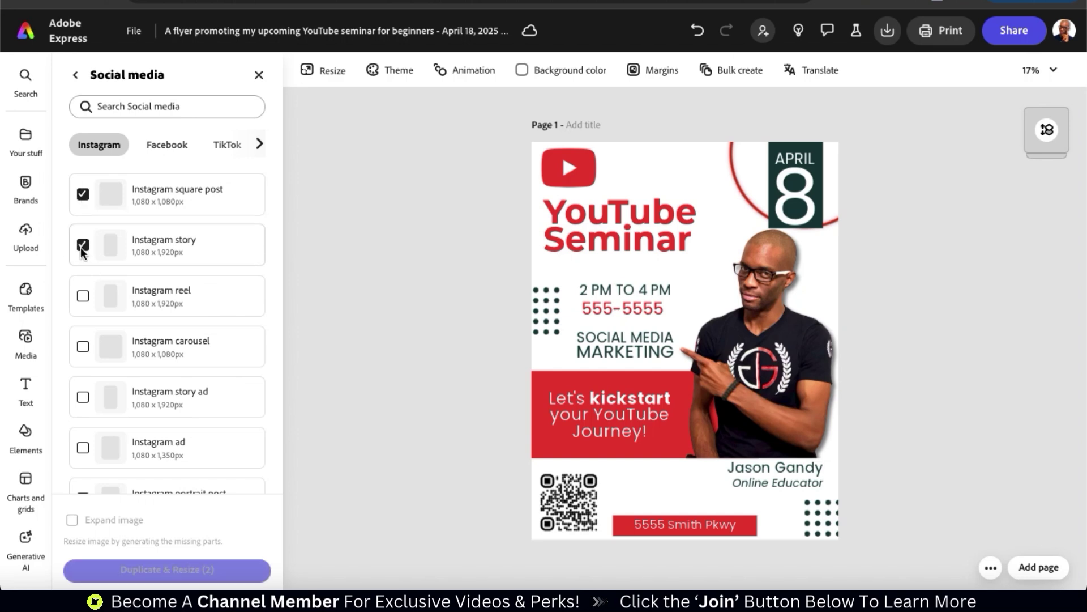
{"action": "left_click", "coordinate": [180, 145]}
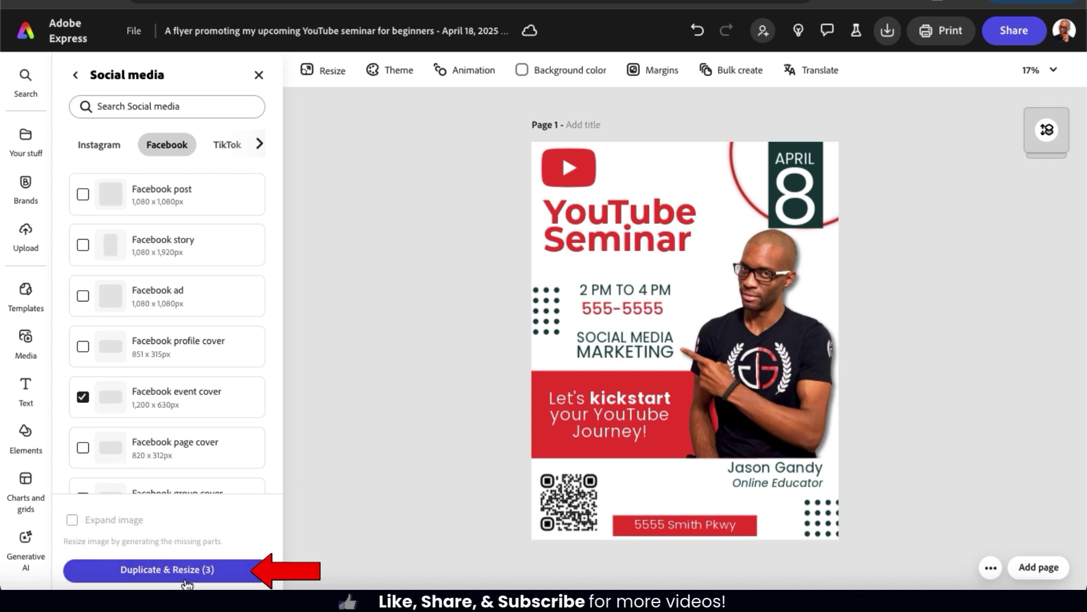
{"action": "left_click", "coordinate": [183, 573]}
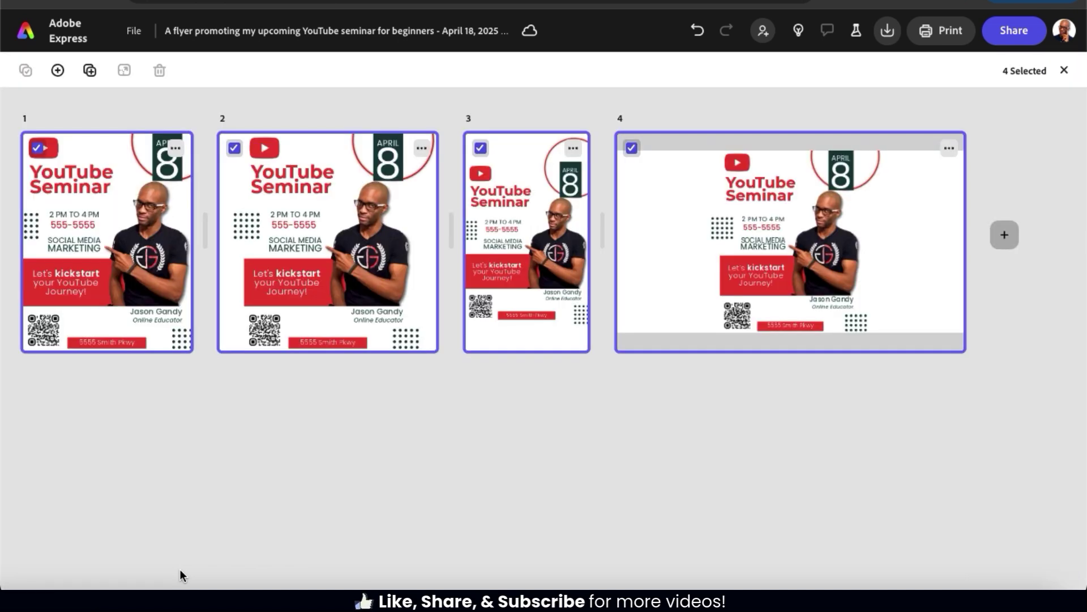
On the square page 2, move the APRIL 8 date badge to the right
{"action": "double_click", "coordinate": [344, 270]}
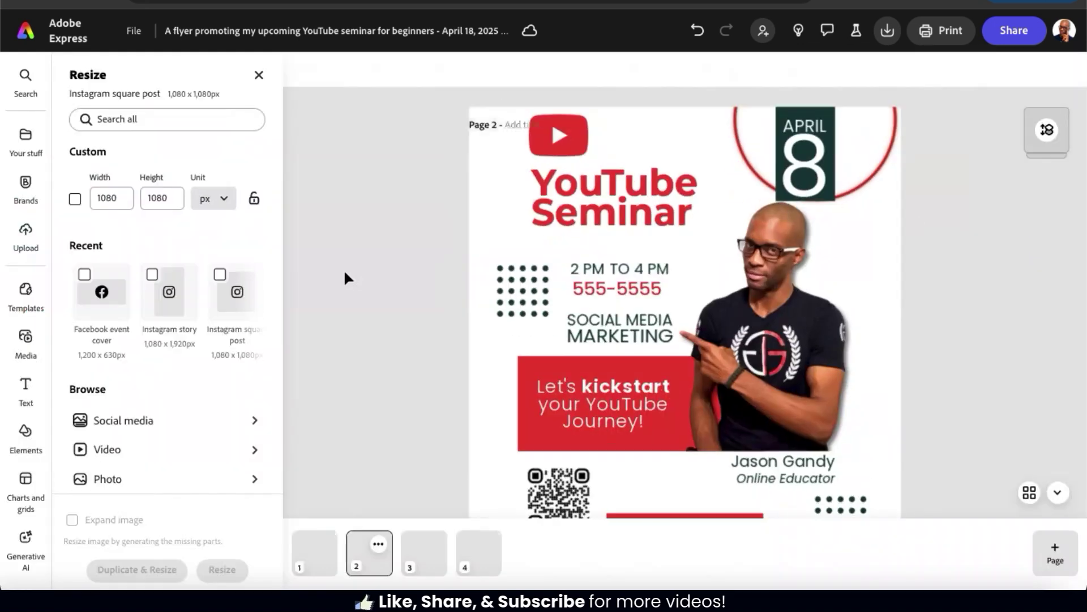
{"action": "left_click", "coordinate": [789, 158]}
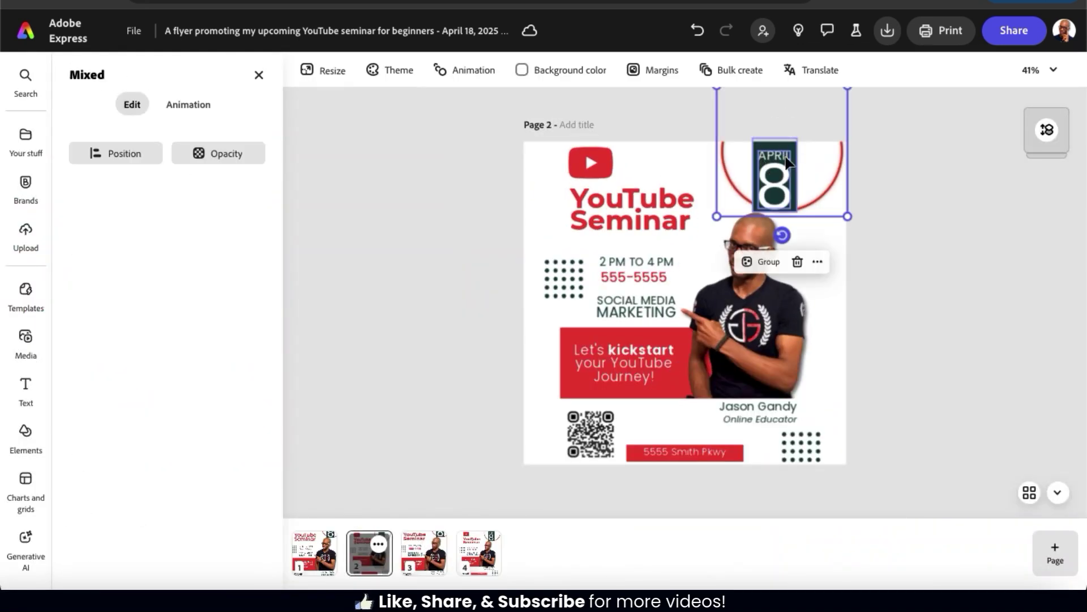
{"action": "left_click_drag", "start_coordinate": [788, 158], "coordinate": [814, 157]}
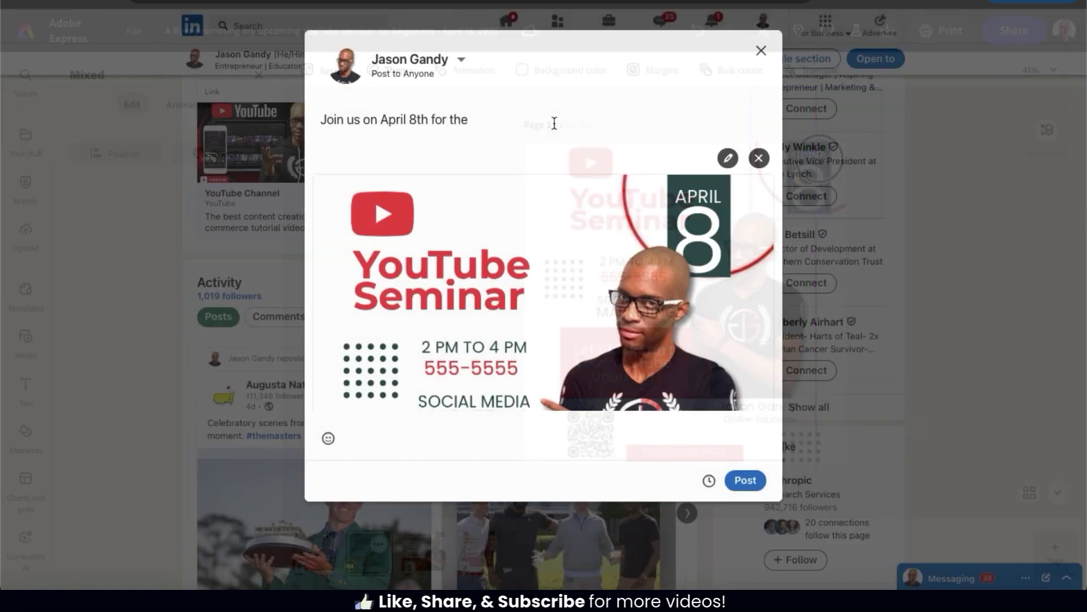
{"action": "type", "text": "You"}
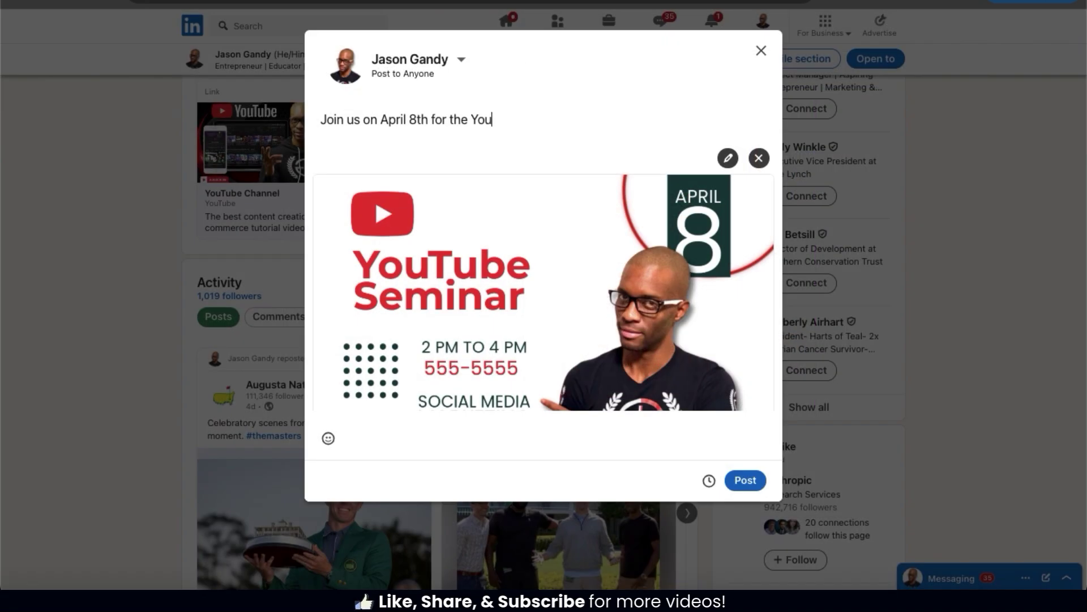